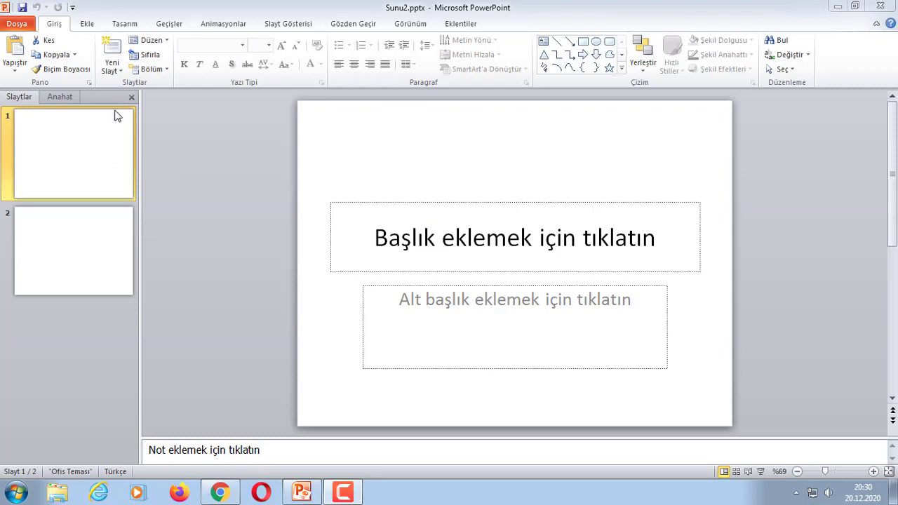
Select slide 2, return to slide 1, and bring up the Ekle (Insert) commands.
click(68, 265)
click(77, 153)
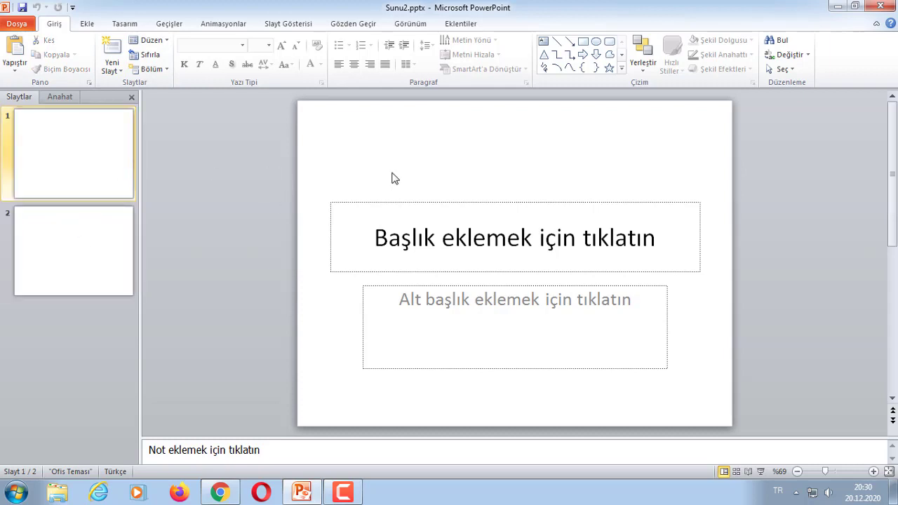
click(87, 23)
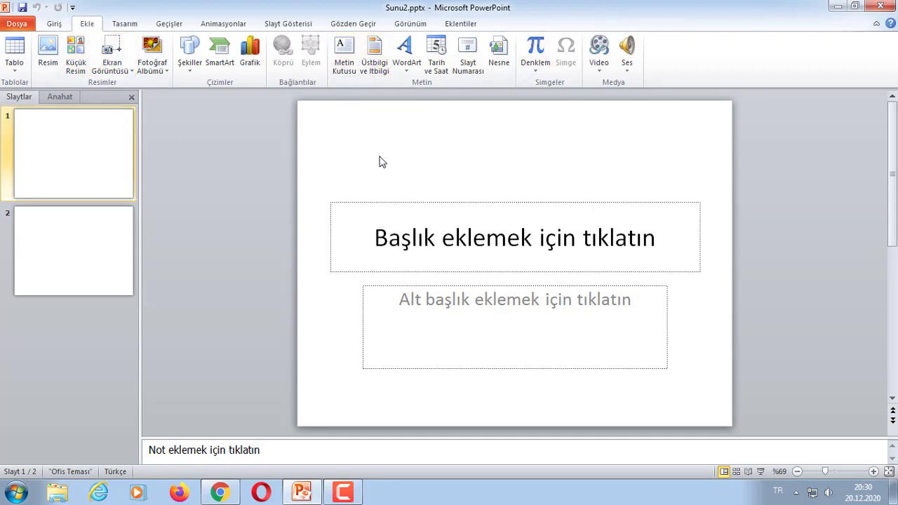
Enter 'Youtube' as the slide 1 title and show the Tasarım (Design) themes.
click(502, 226)
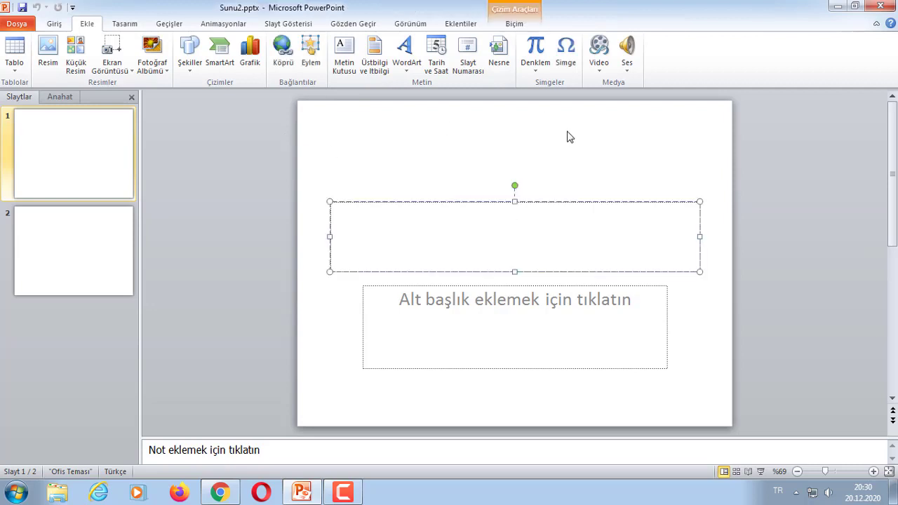
text(Yout)
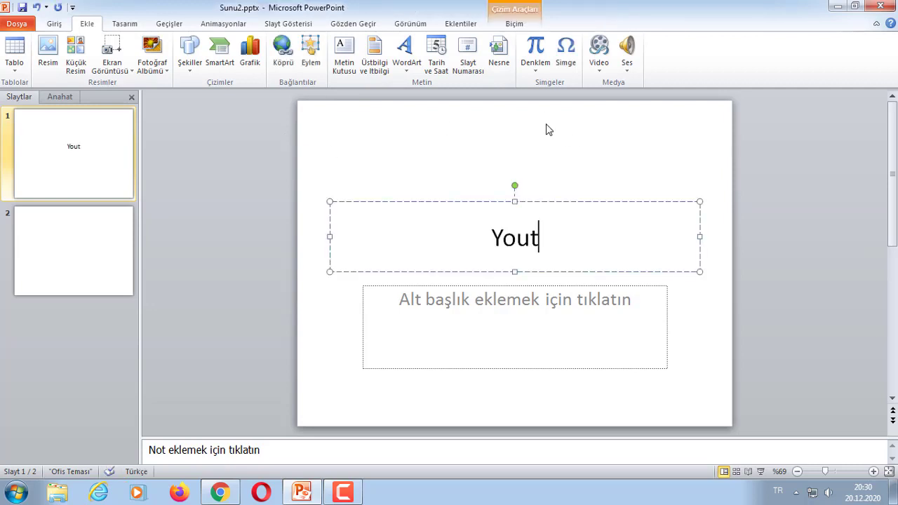
text(ube)
click(609, 132)
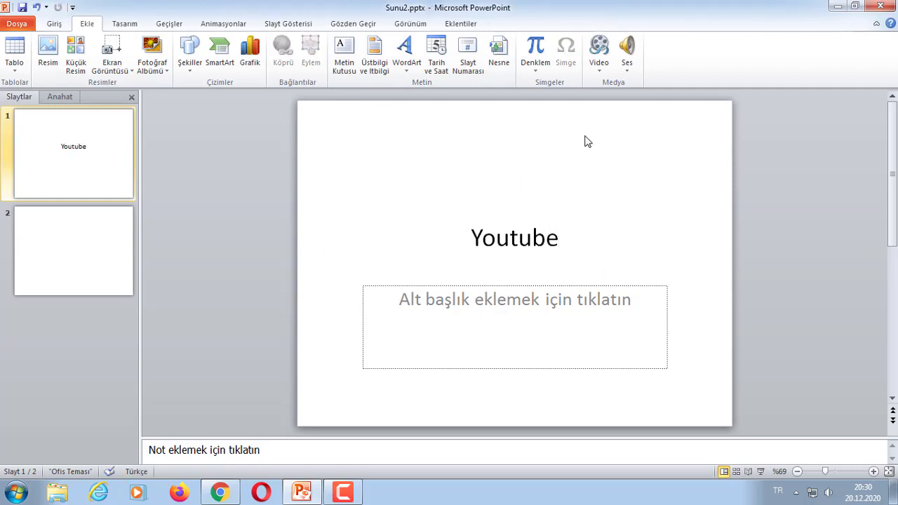
click(111, 25)
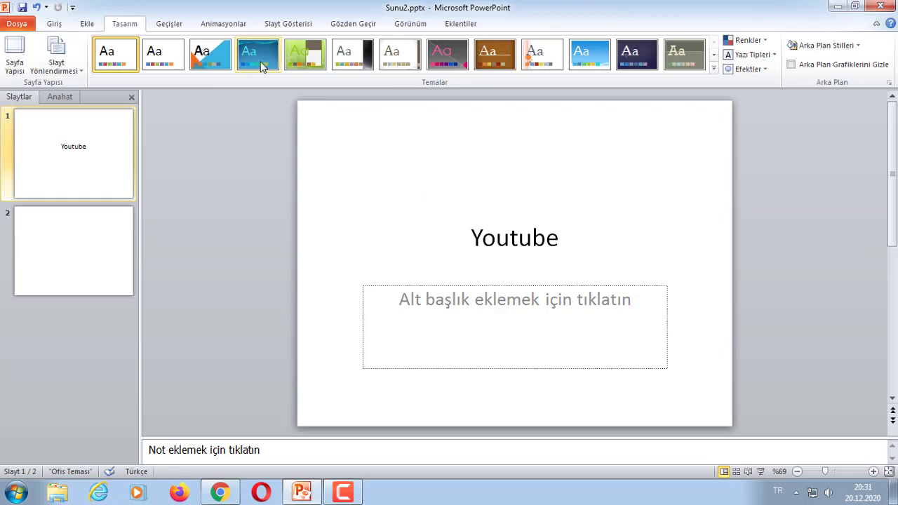
Try the Açılar, Akış, Bileşik, Bitişiklik, Doğal and other themes, ending on grey Döküm.
click(202, 55)
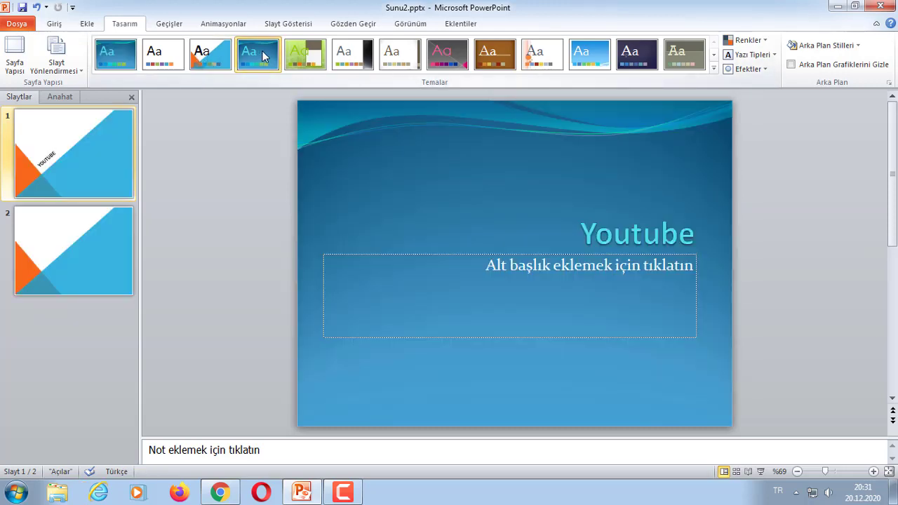
click(265, 56)
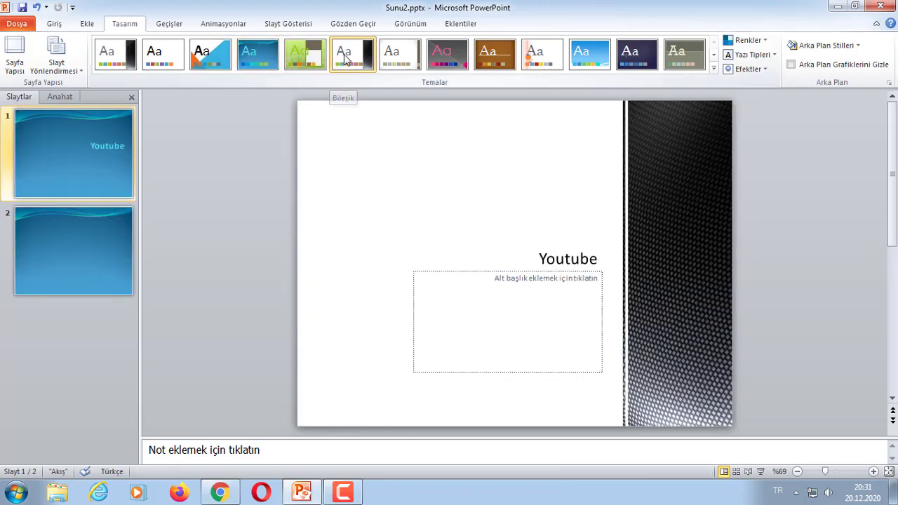
click(344, 59)
click(400, 63)
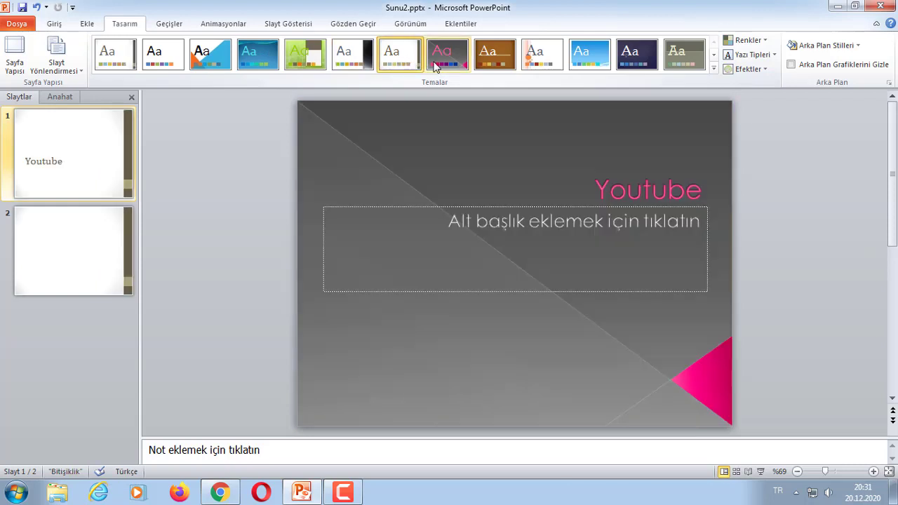
click(492, 58)
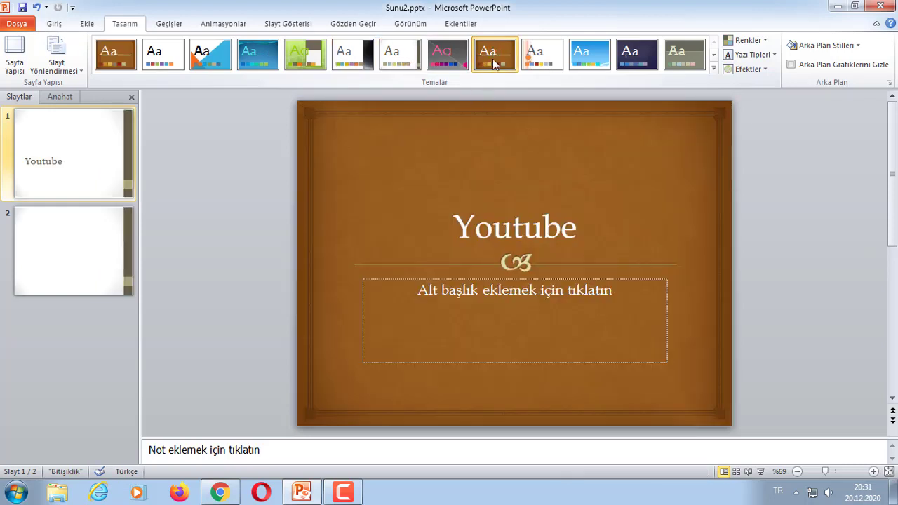
click(602, 56)
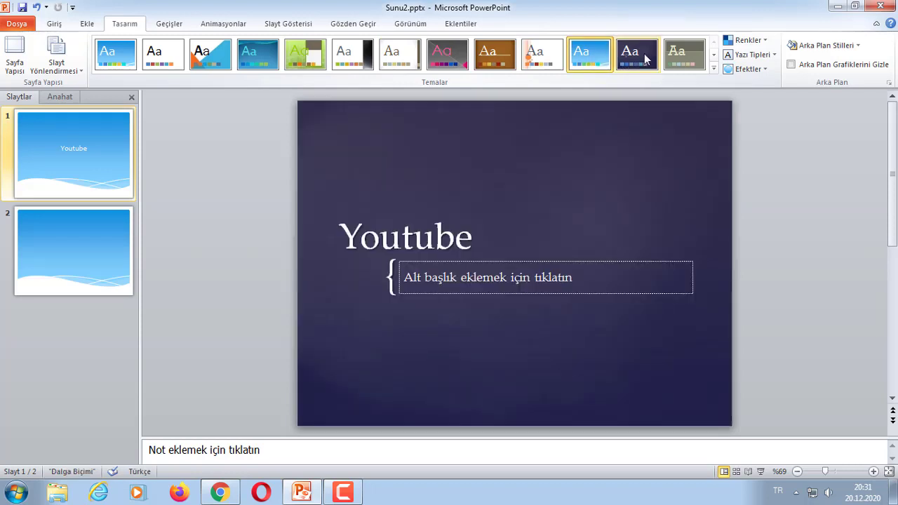
click(640, 54)
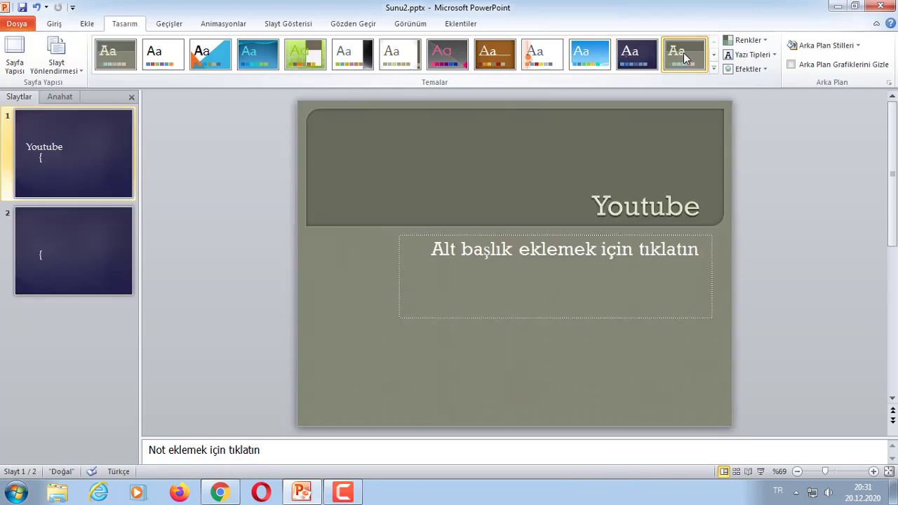
click(684, 57)
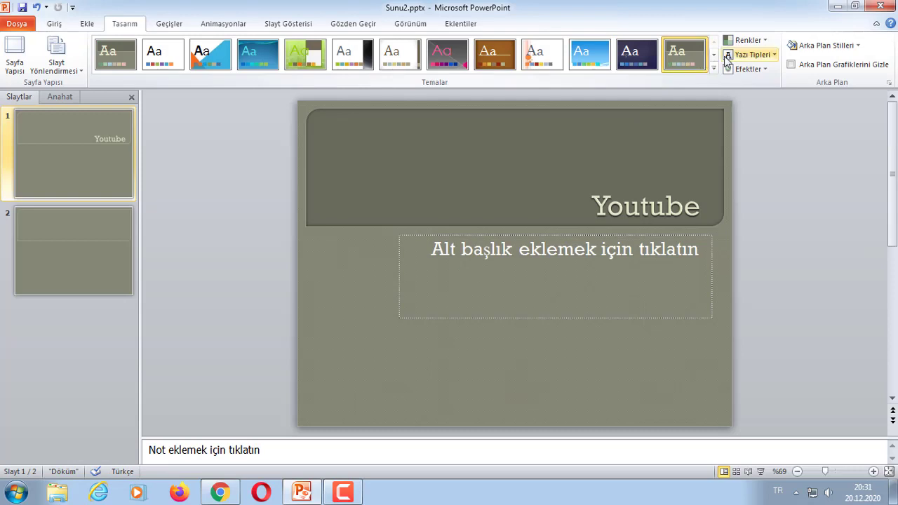
Browse further theme choices in the gallery, then show the Ekle commands.
click(714, 54)
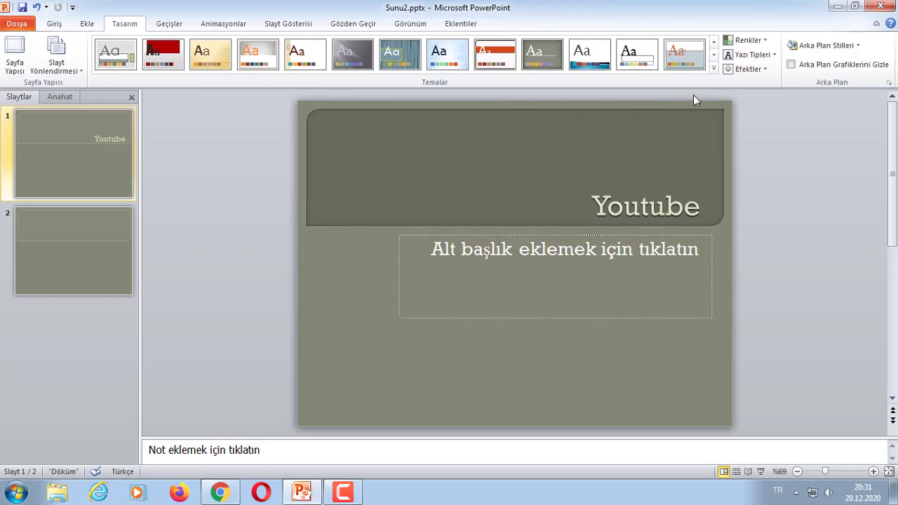
click(713, 54)
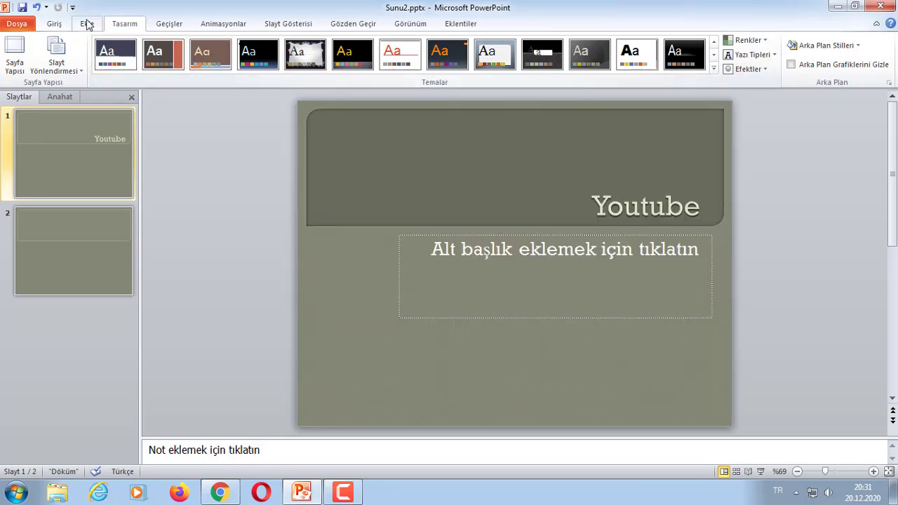
click(87, 25)
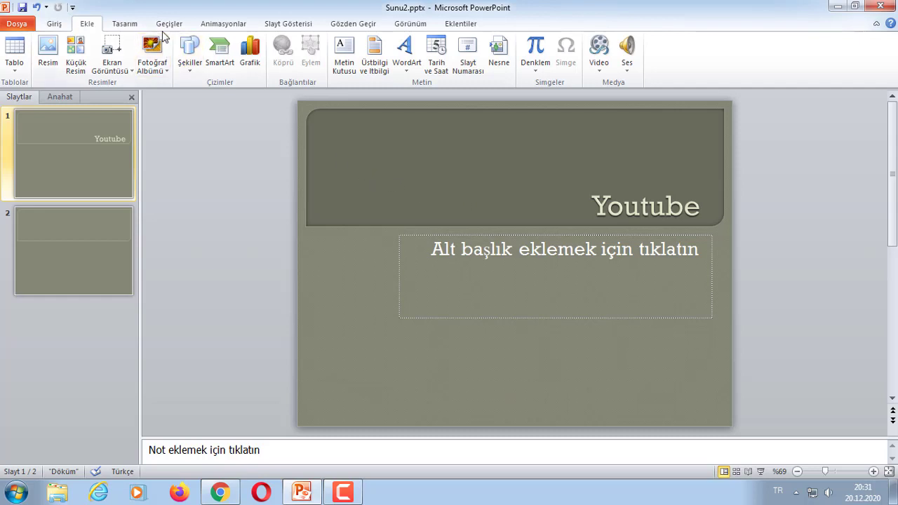
Cycle through Bileşik, Cumba, Gündönümü and Netlik themes, settling on Raptiye for both slides.
click(125, 23)
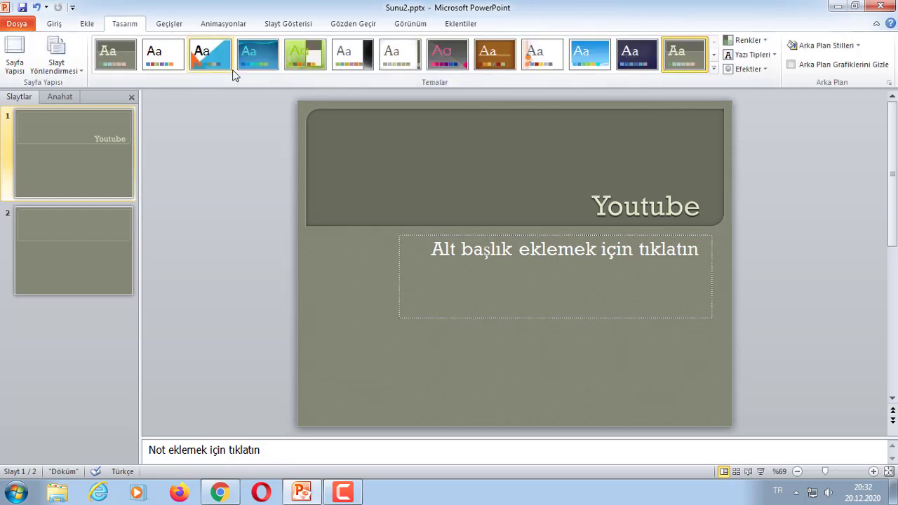
click(355, 63)
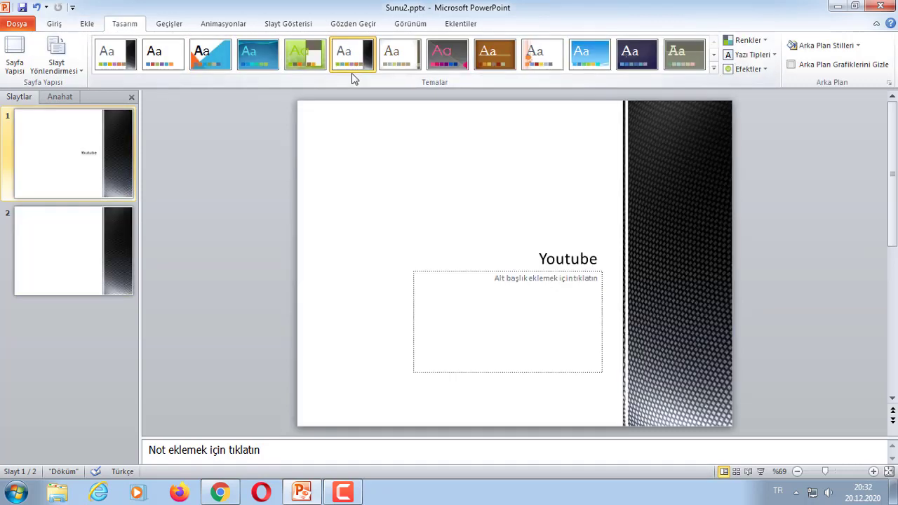
click(541, 54)
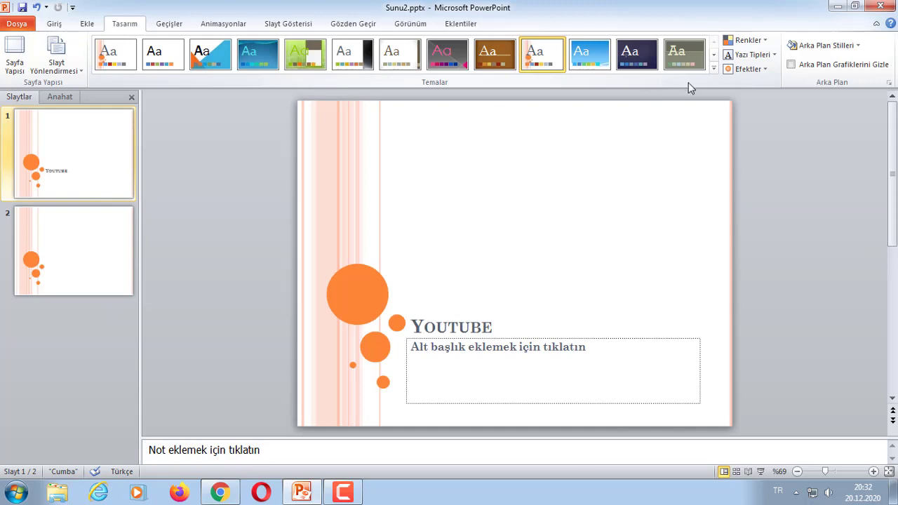
click(713, 56)
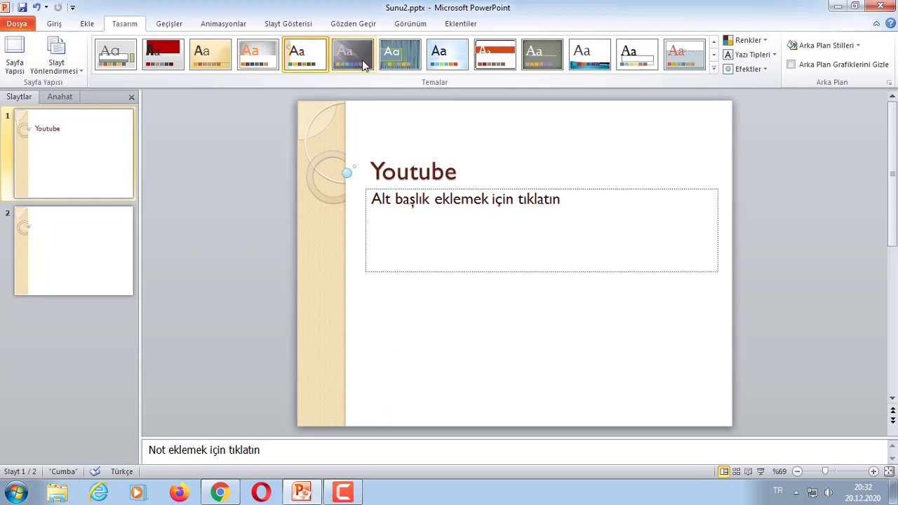
click(446, 61)
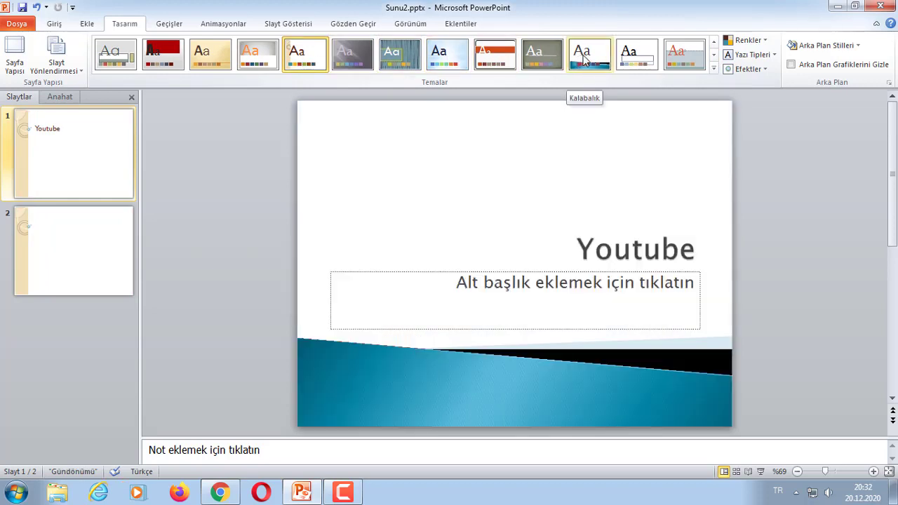
click(713, 54)
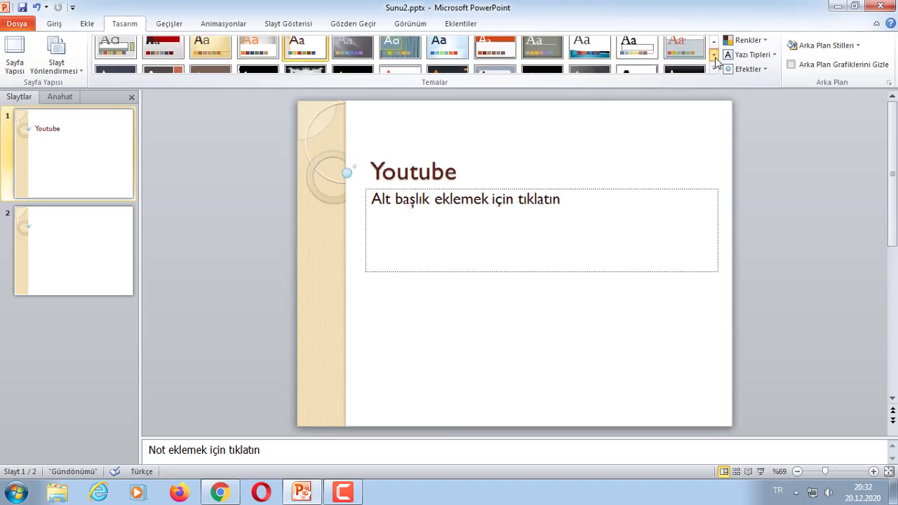
click(401, 60)
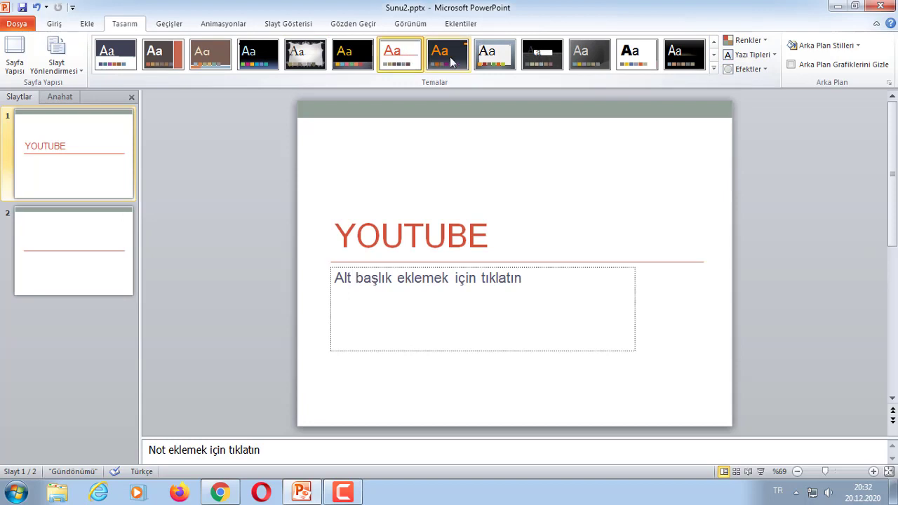
click(500, 60)
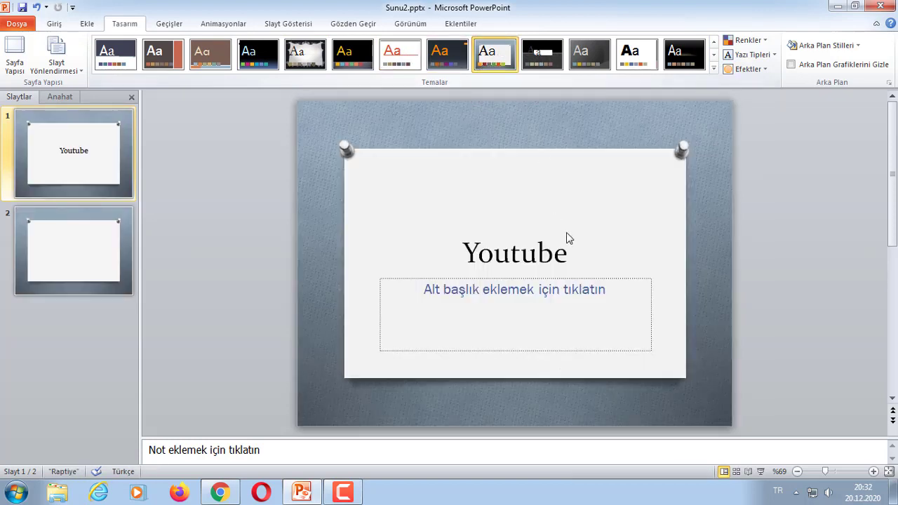
click(606, 294)
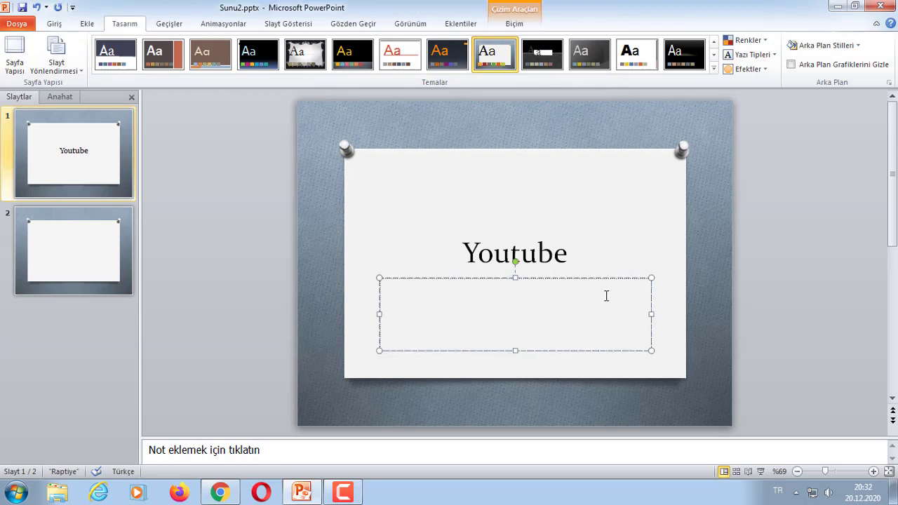
Delete the empty subtitle placeholder from slide 1.
click(87, 25)
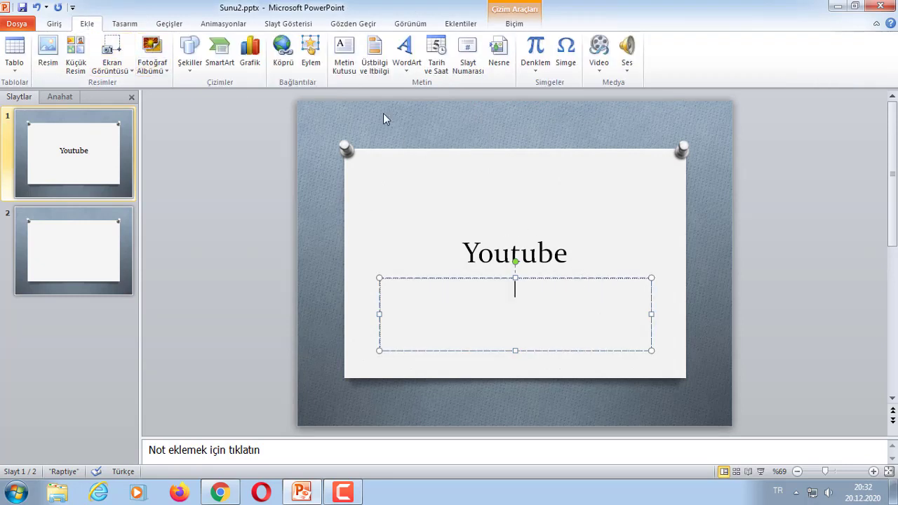
click(344, 53)
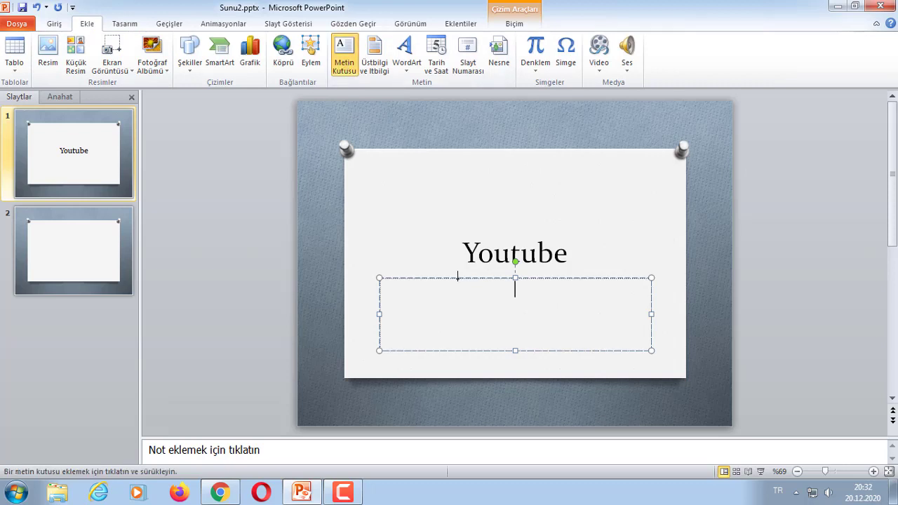
key(Escape)
click(397, 277)
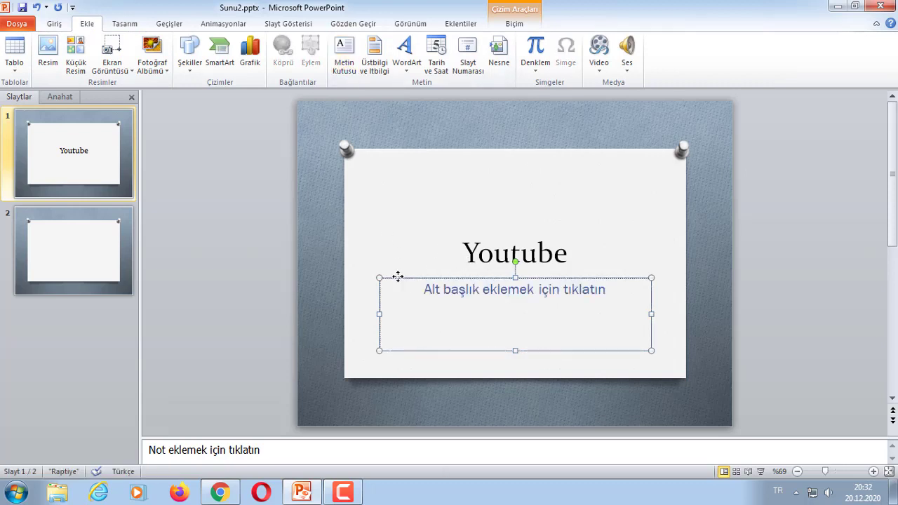
key(Delete)
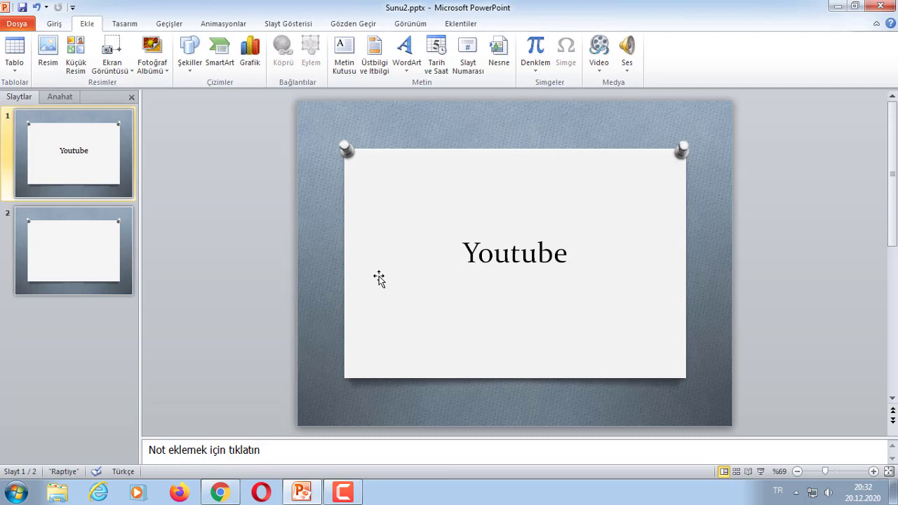
Draw a text box below the Youtube title and type 'Merhaba youtube' in it.
click(343, 53)
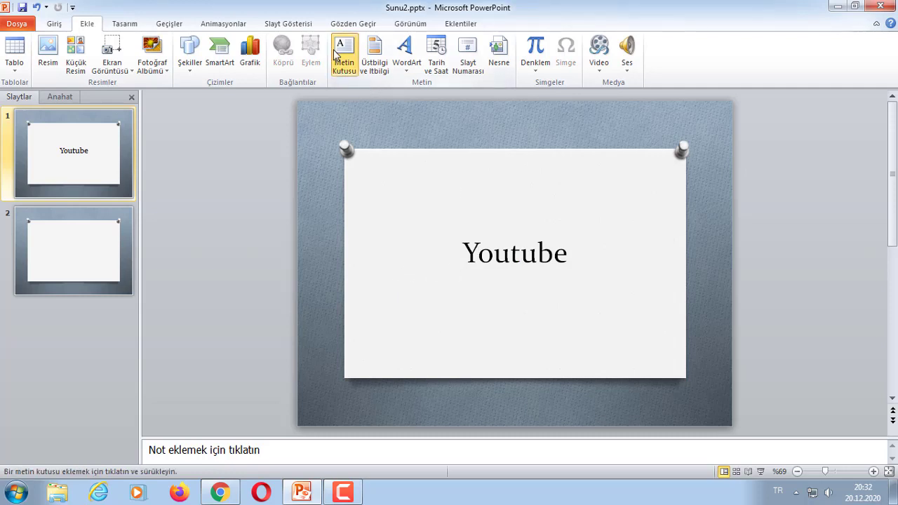
click(378, 298)
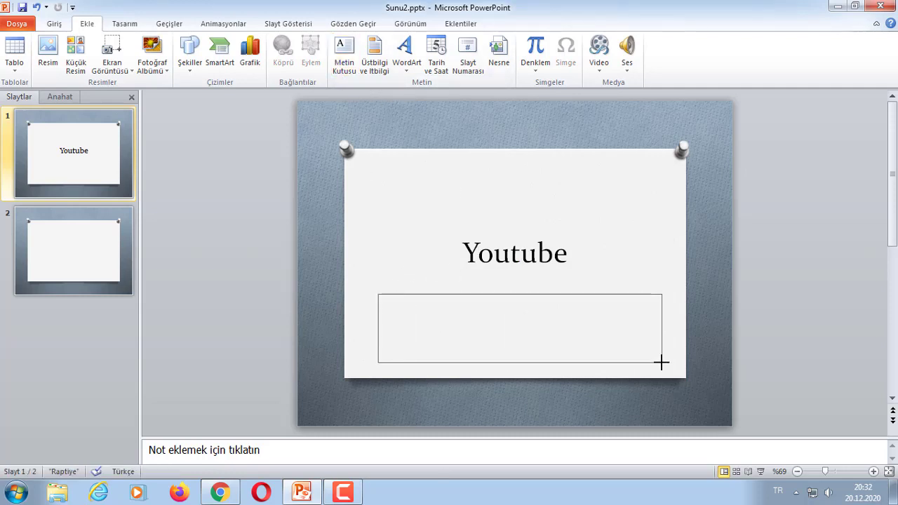
drag(384, 325, 662, 369)
click(99, 24)
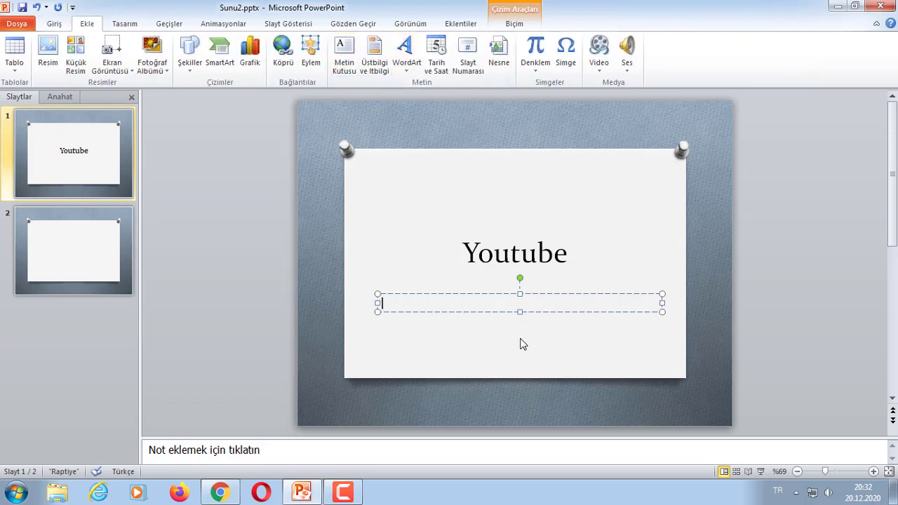
text(Merhaba youtube)
click(56, 23)
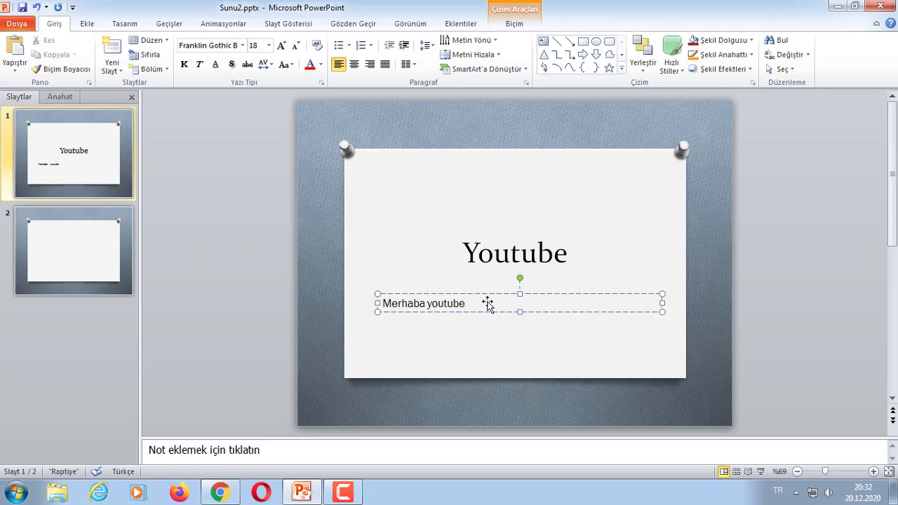
Format the 'Youtube' title as bold, red Arial Black at size 60.
click(485, 307)
double_click(547, 263)
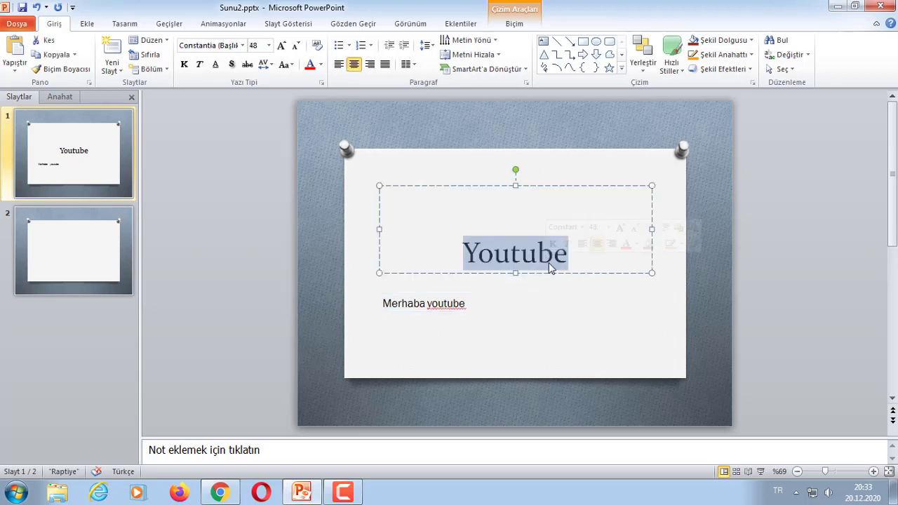
click(242, 45)
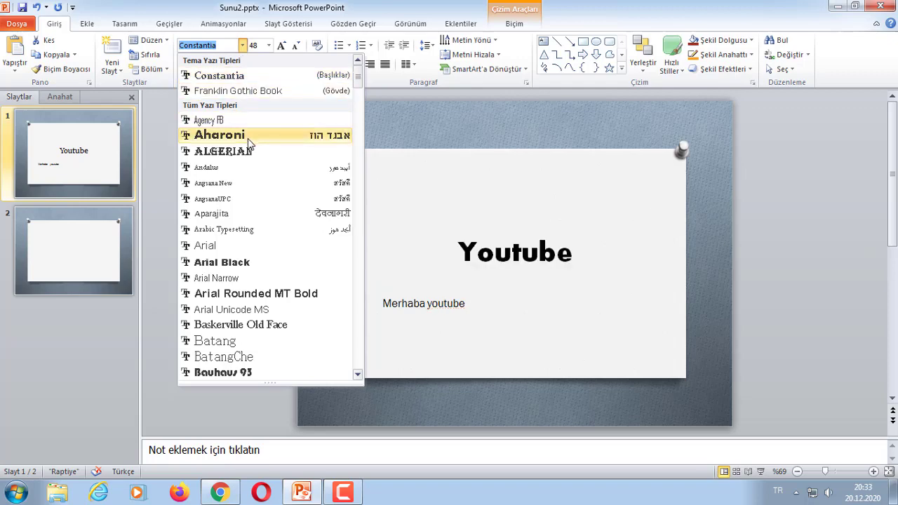
click(228, 263)
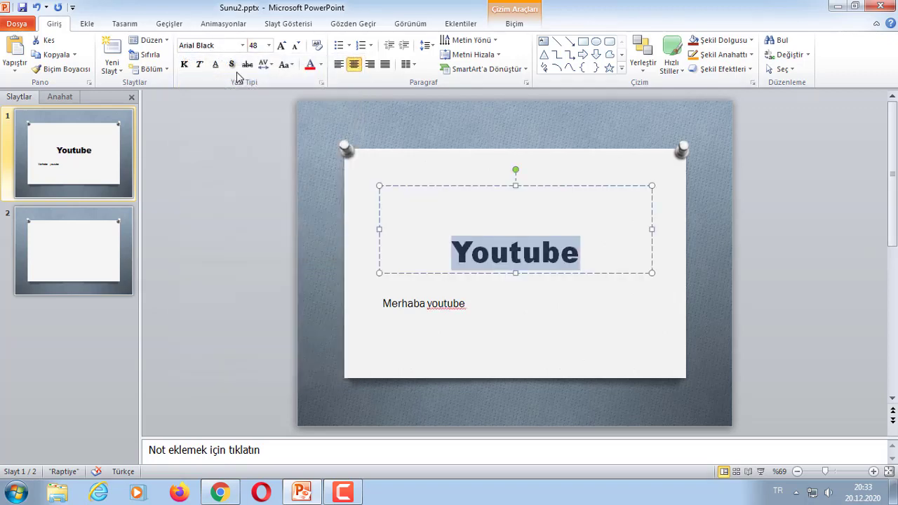
click(269, 46)
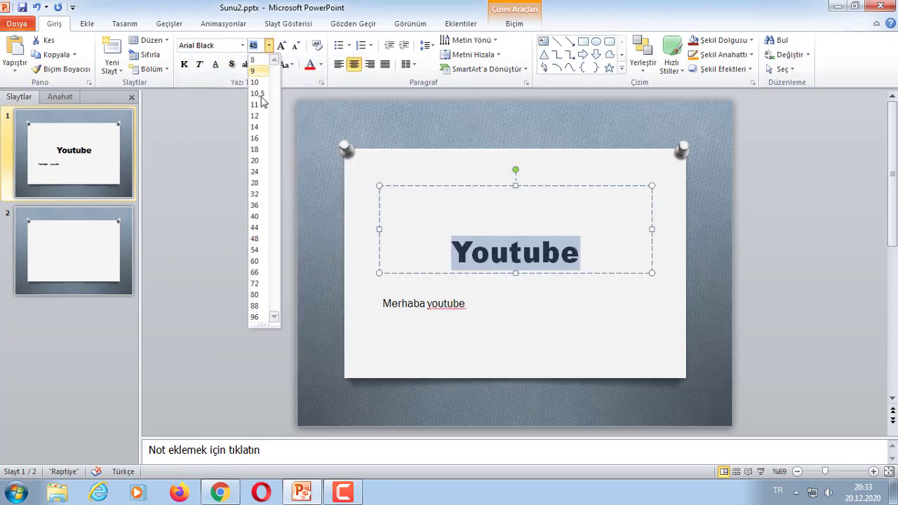
click(255, 261)
click(311, 66)
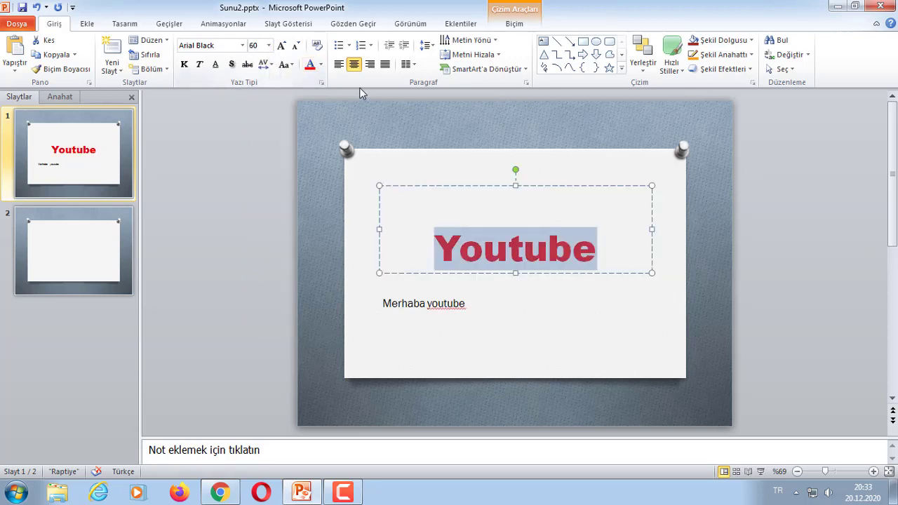
click(185, 65)
Select the text box's wording and retype it as 'Merhaba Youtube' with a capital Y.
click(468, 307)
double_click(514, 312)
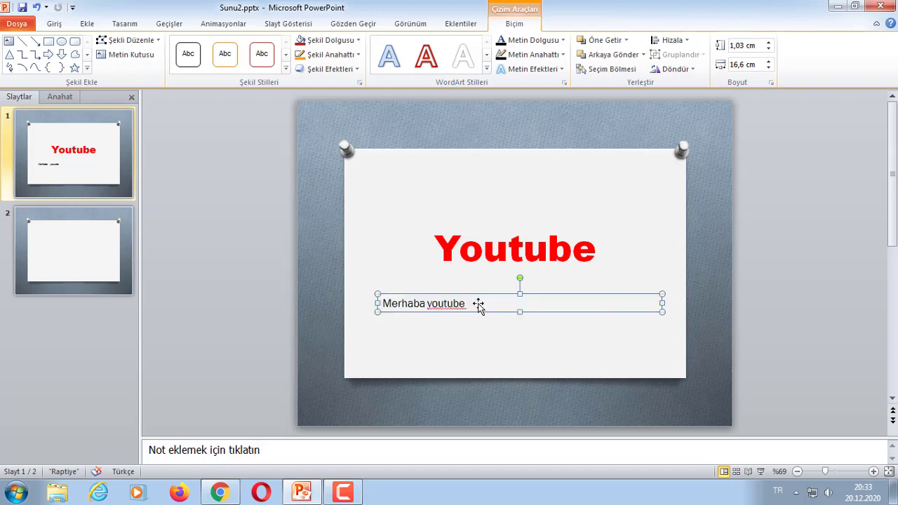
double_click(407, 303)
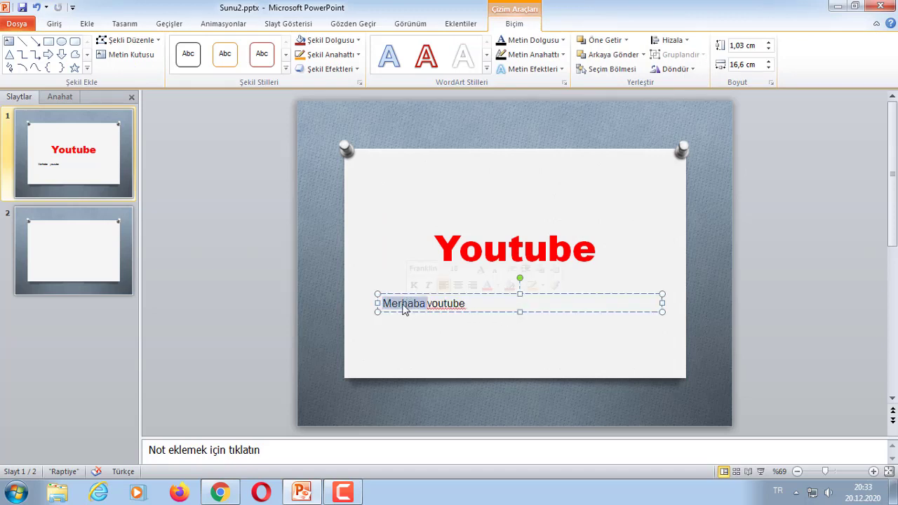
click(442, 303)
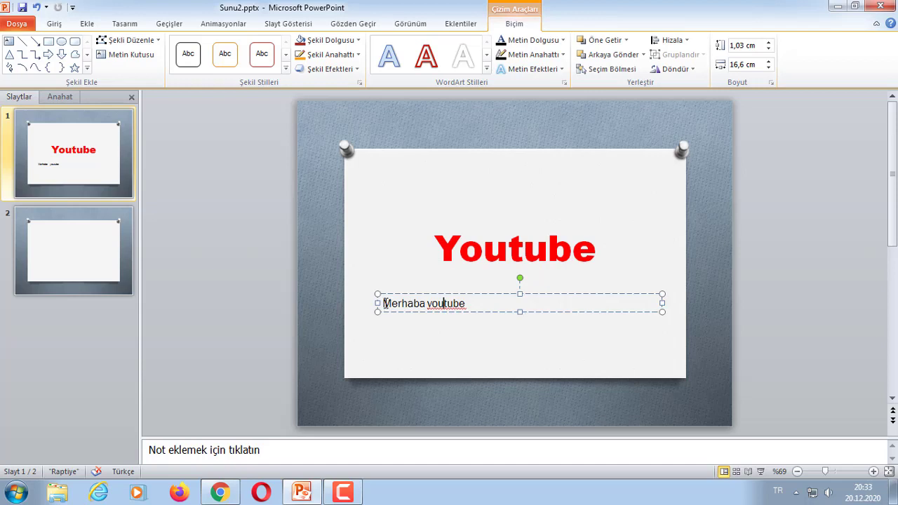
drag(385, 303, 457, 303)
click(54, 24)
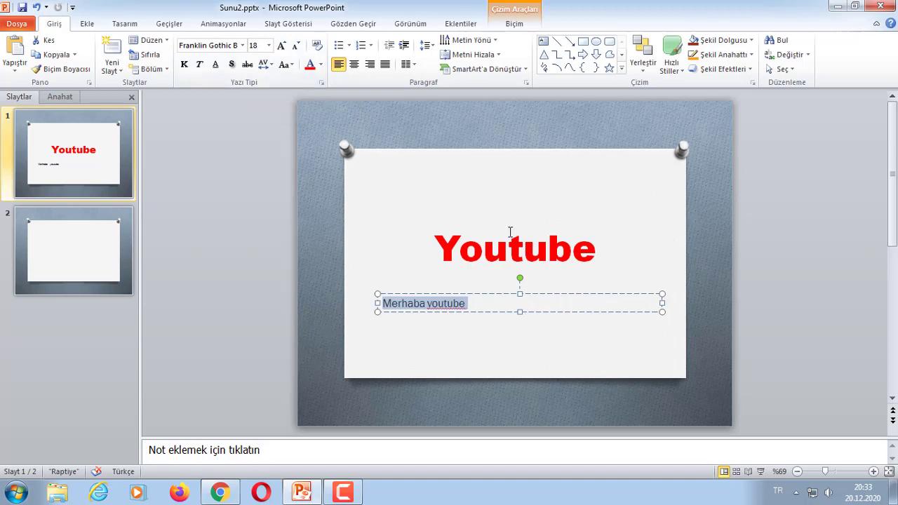
text(Mer)
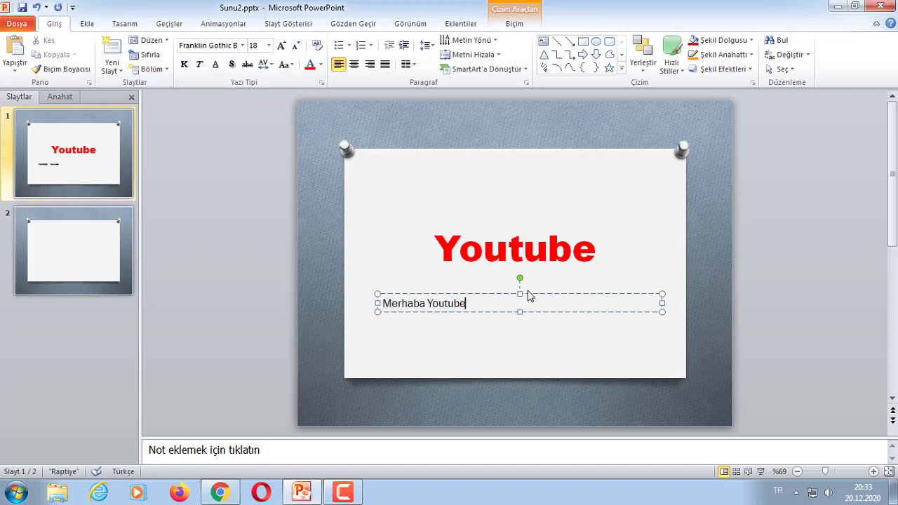
double_click(468, 303)
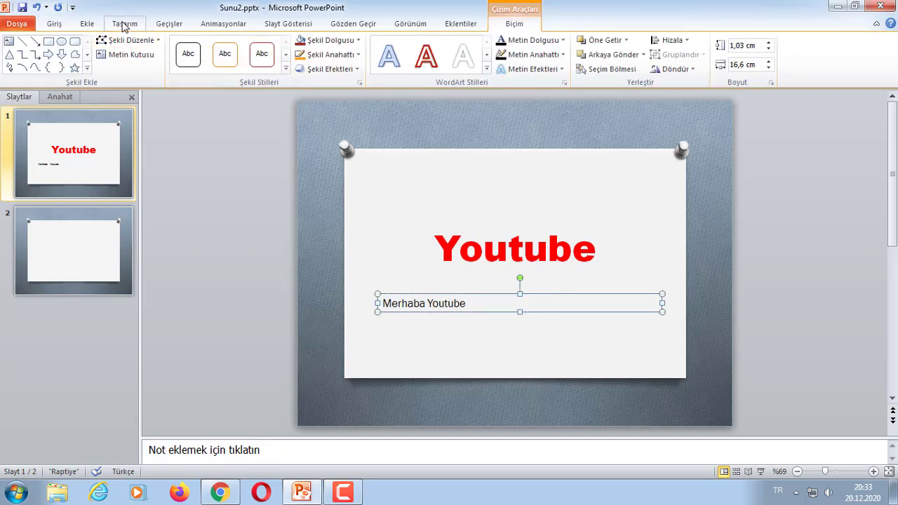
Browse the ribbon tabs and bullet gallery without changes, then select the blank slide 2.
click(53, 23)
click(86, 24)
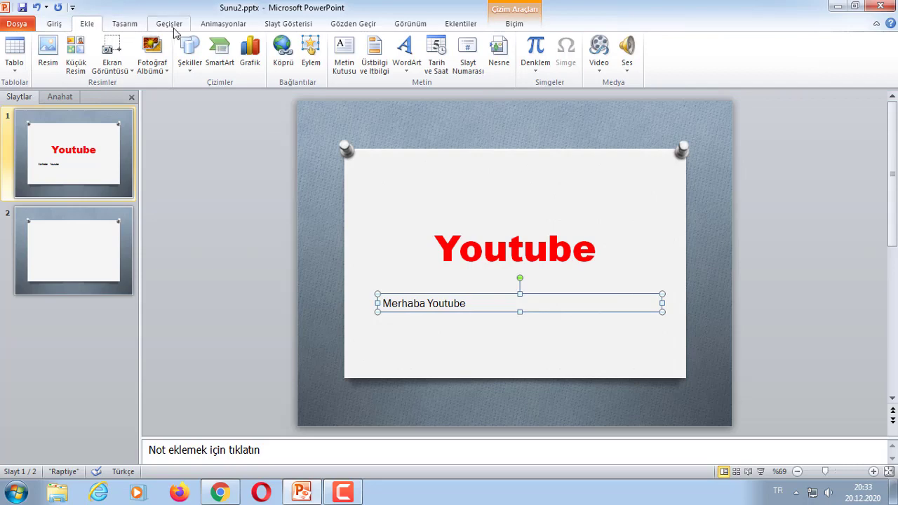
click(124, 24)
click(168, 23)
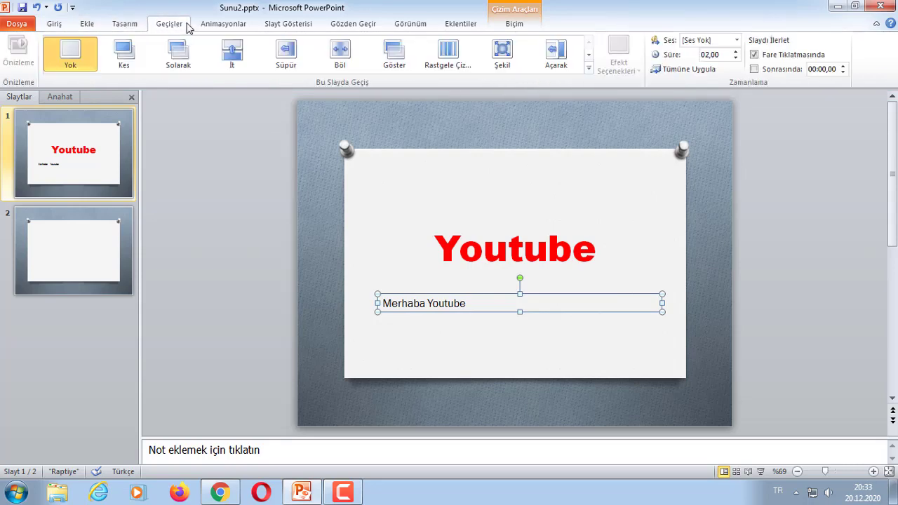
click(85, 24)
click(56, 26)
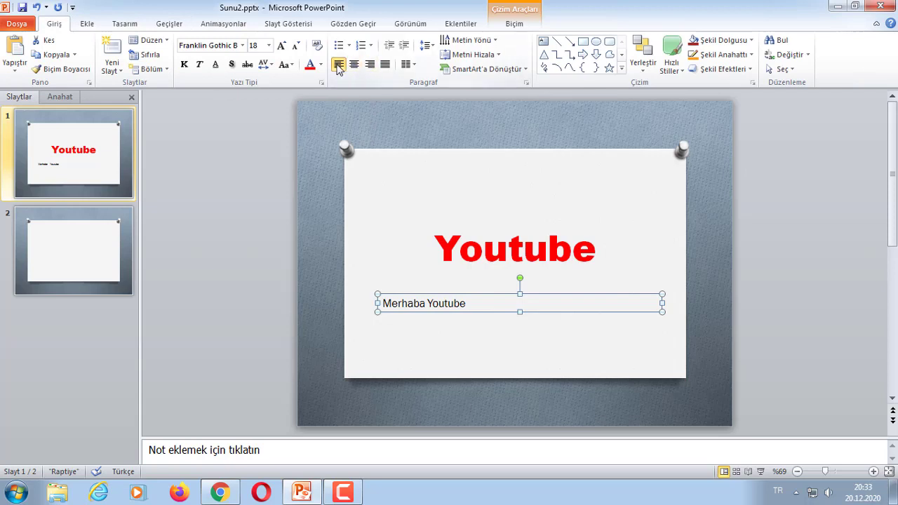
click(350, 46)
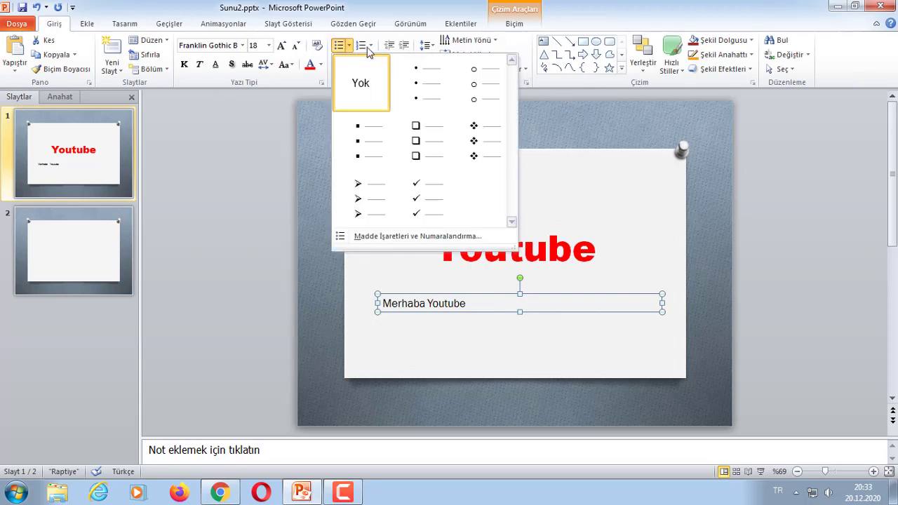
click(352, 48)
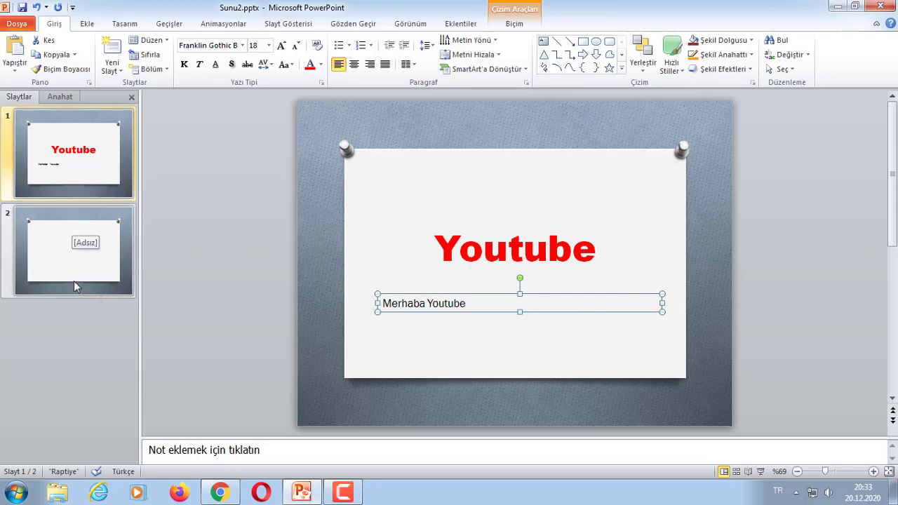
click(82, 219)
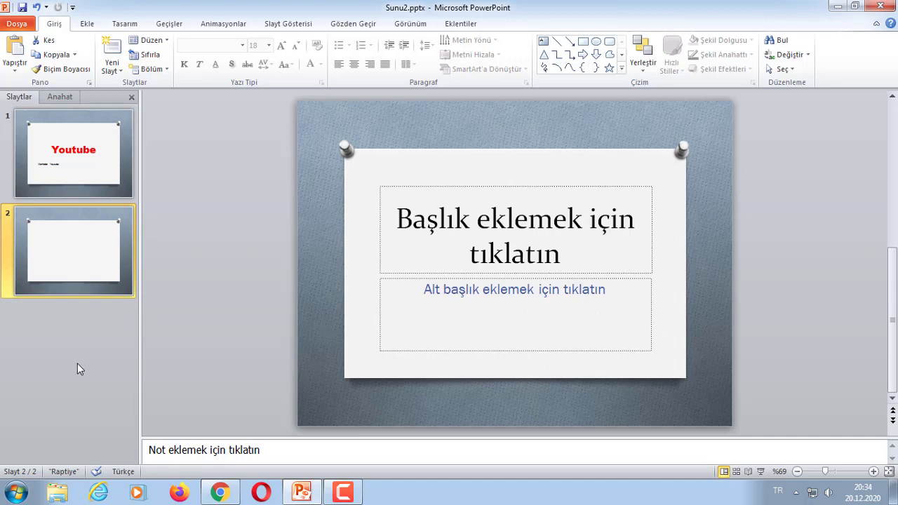
Add two new Raptiye slides after slide 2 from the thumbnail menu.
right_click(58, 257)
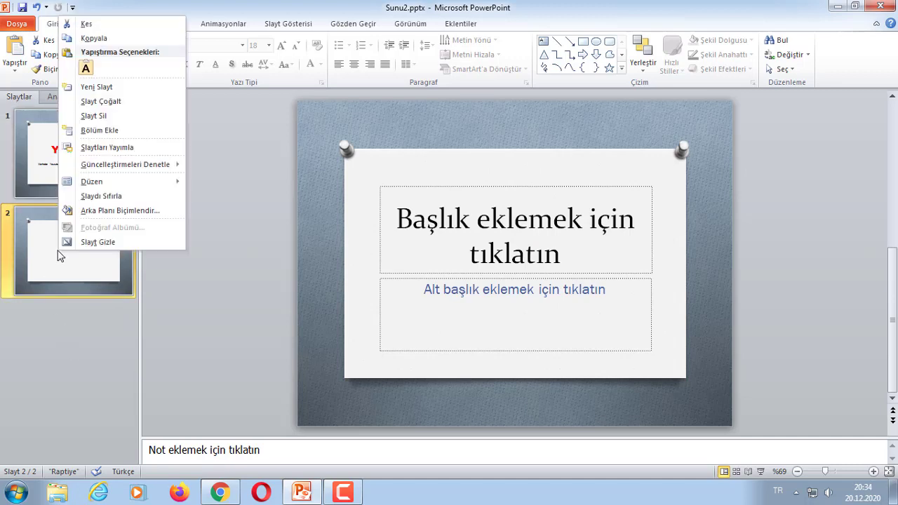
click(112, 87)
right_click(51, 355)
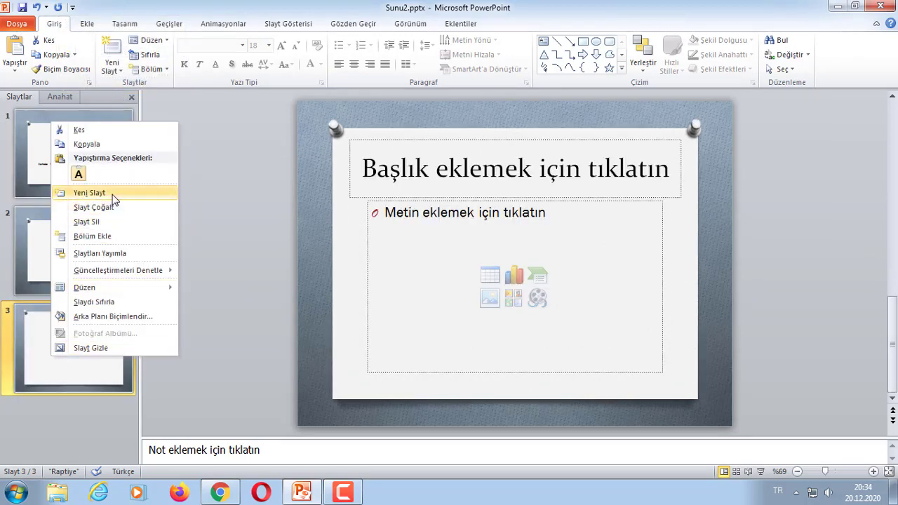
click(89, 192)
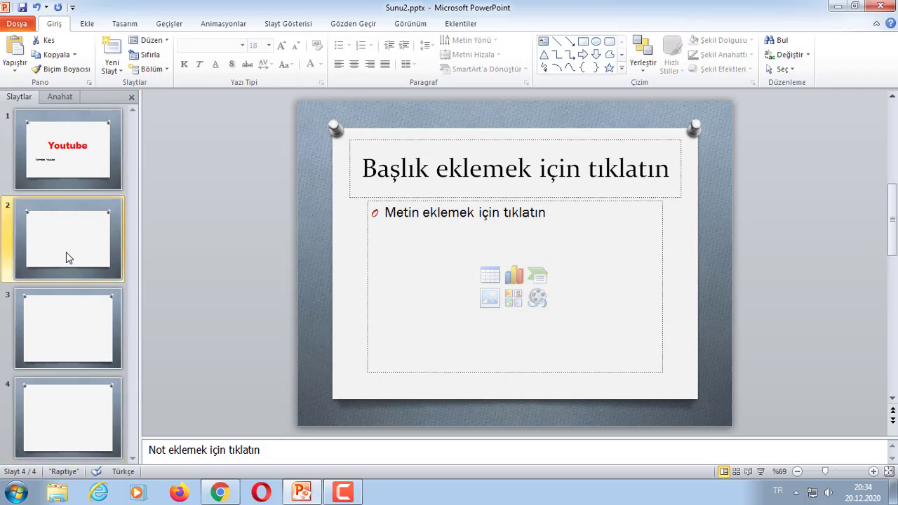
Duplicate slide 2 and the Youtube title slide, then delete the duplicated Youtube copy.
click(66, 252)
right_click(66, 252)
click(112, 102)
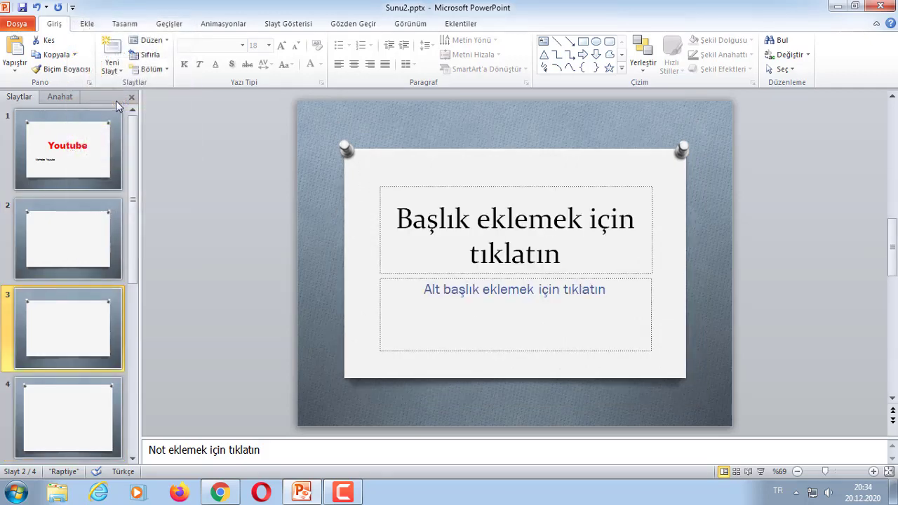
right_click(61, 157)
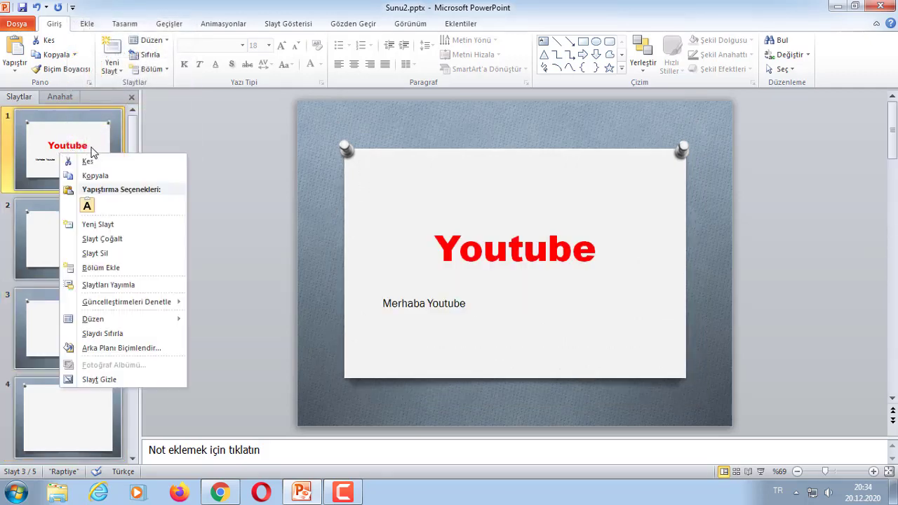
click(114, 240)
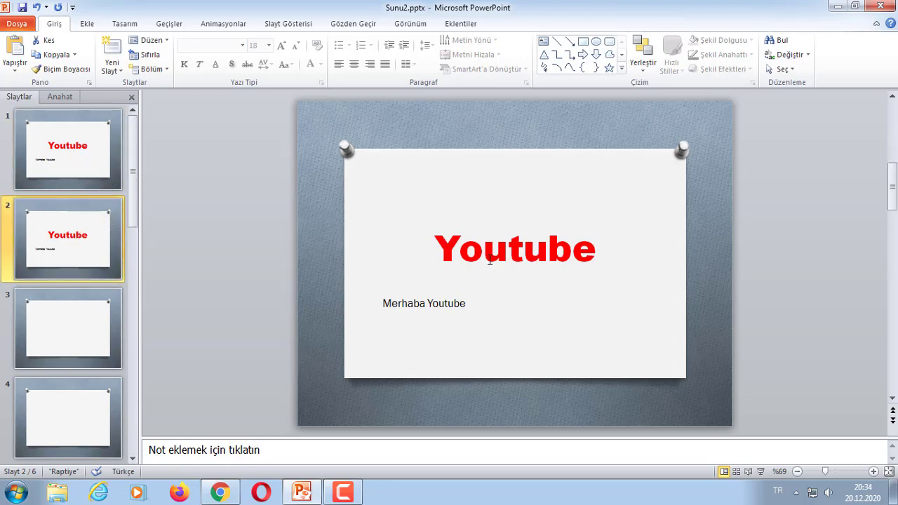
key(Delete)
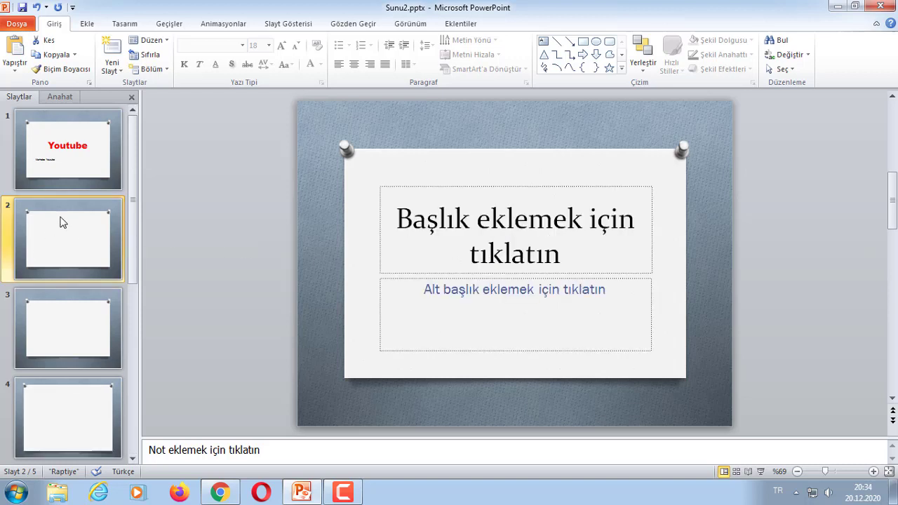
Insert Python-Programming-Language.png from the Desktop (Masaüstü) onto slide 2.
click(91, 23)
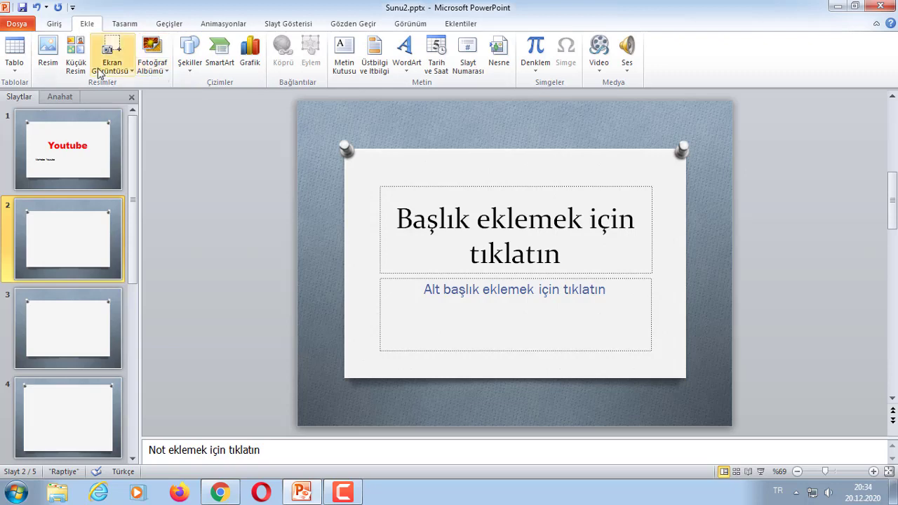
click(48, 51)
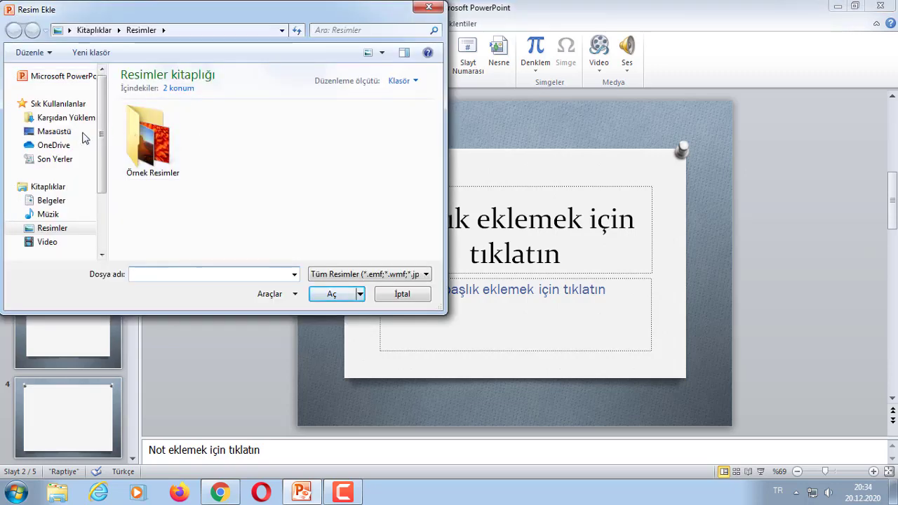
click(56, 132)
drag(438, 114, 440, 224)
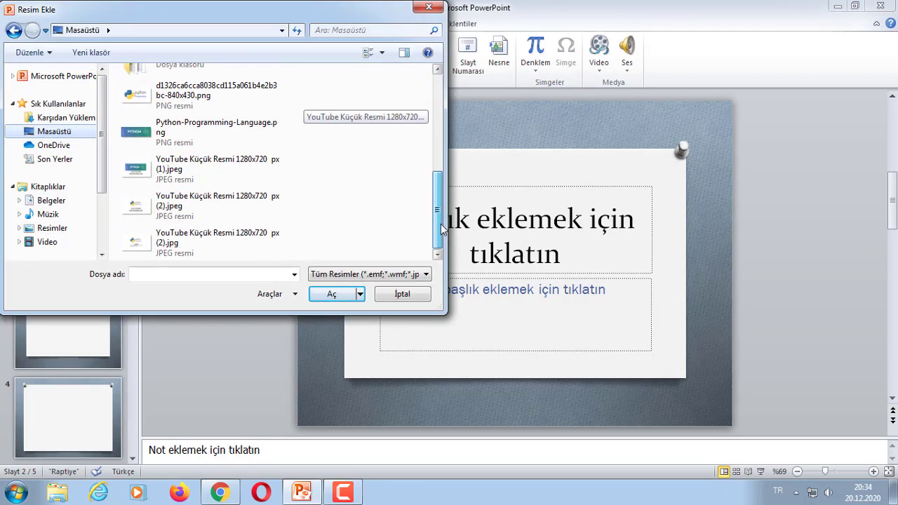
click(256, 144)
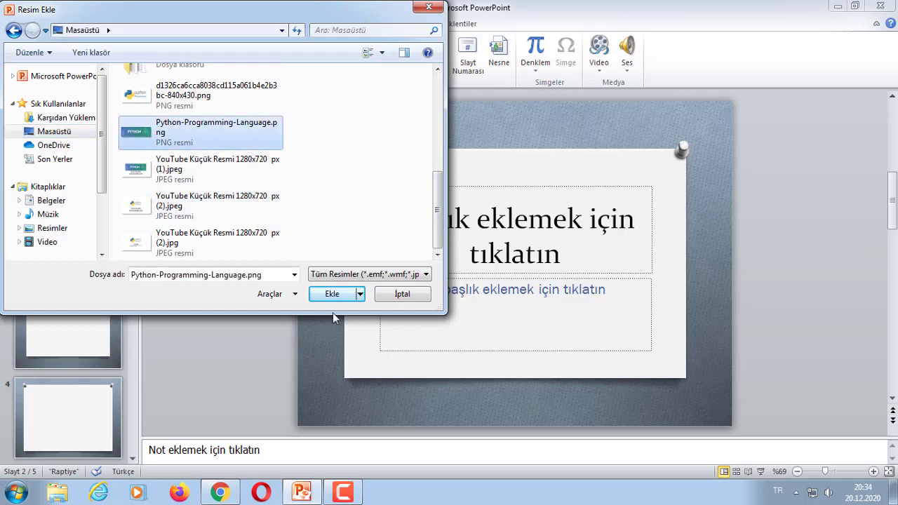
click(329, 295)
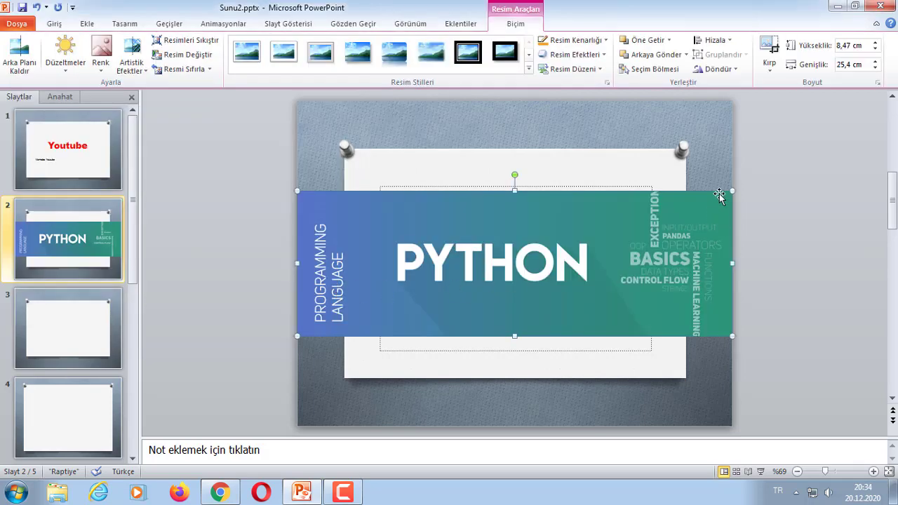
Shrink the picture and delete the empty title and subtitle placeholders.
drag(732, 190, 586, 239)
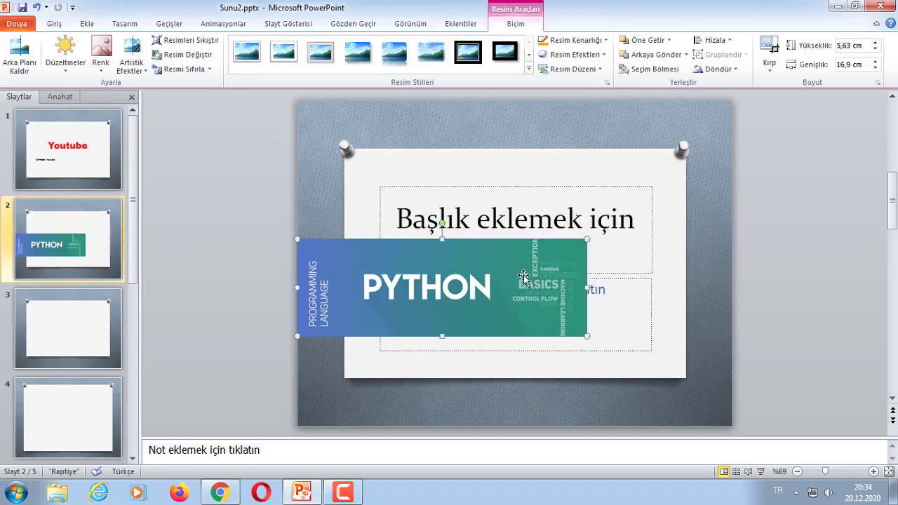
drag(586, 240, 483, 273)
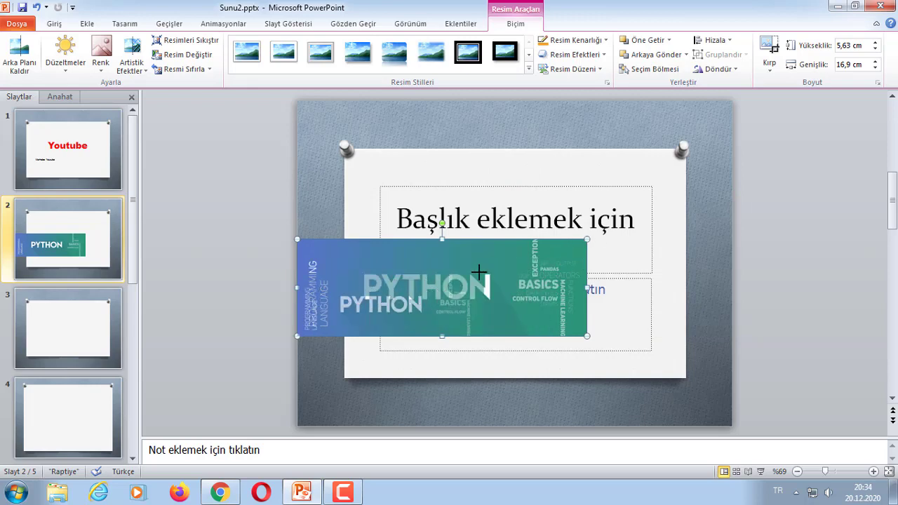
click(623, 188)
click(623, 188)
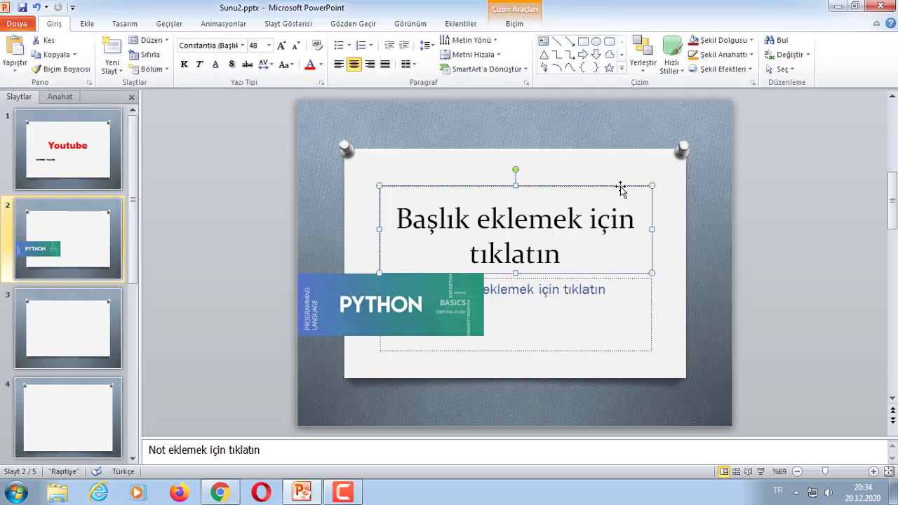
key(Delete)
click(621, 281)
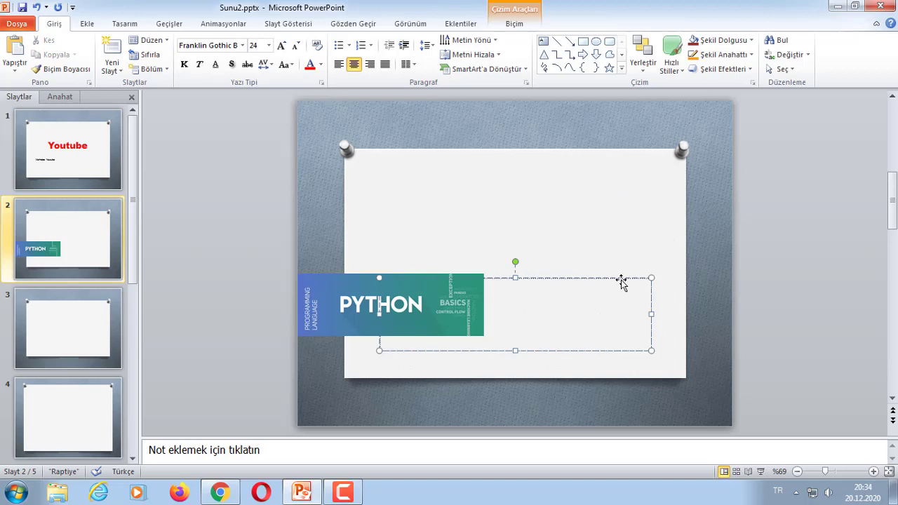
click(576, 278)
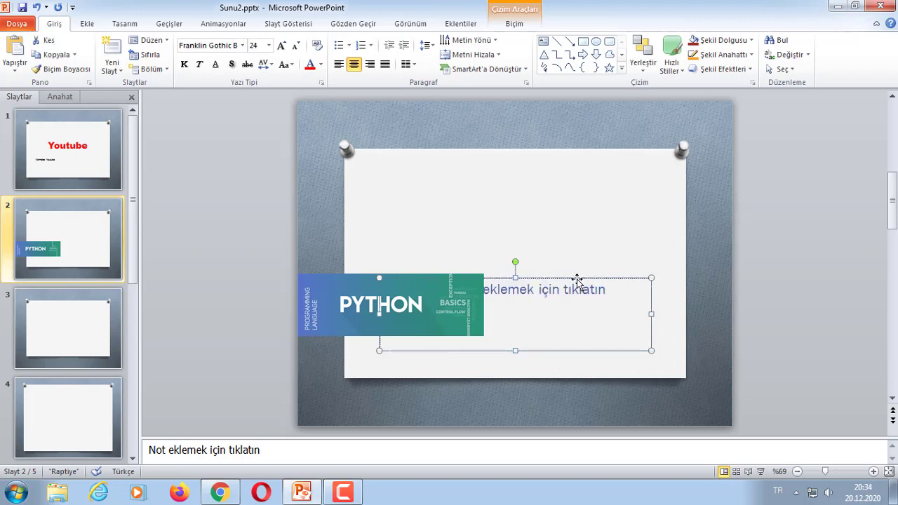
key(Delete)
Position and resize the PYTHON picture to about 5,2 × 15,6 cm at the upper centre.
drag(427, 287, 523, 226)
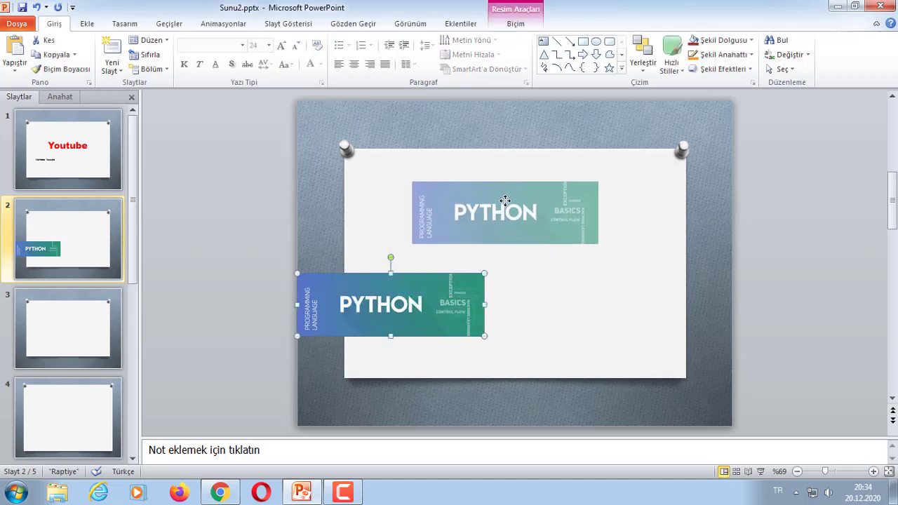
drag(599, 240, 679, 266)
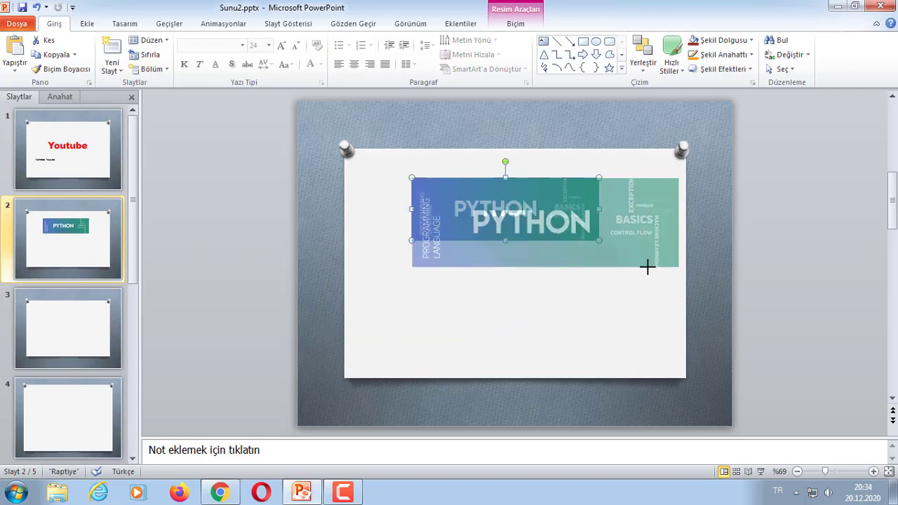
drag(583, 239, 559, 235)
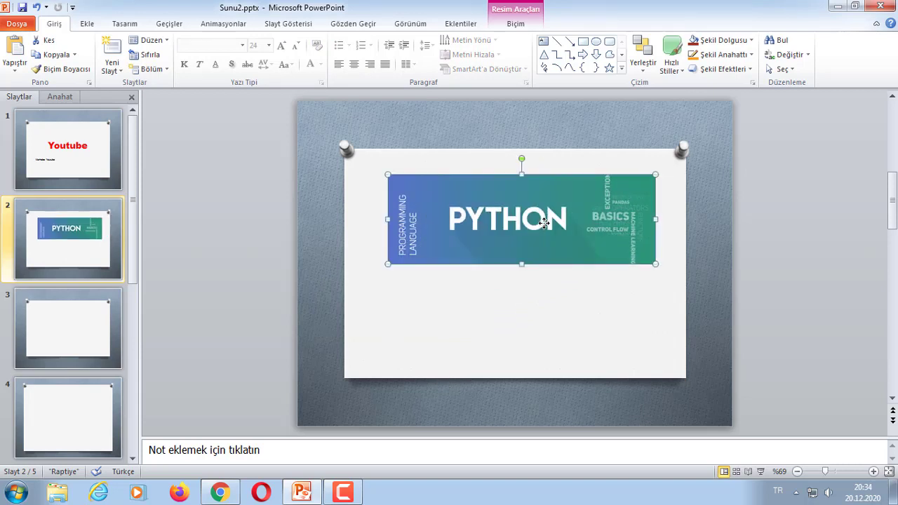
click(586, 303)
double_click(539, 226)
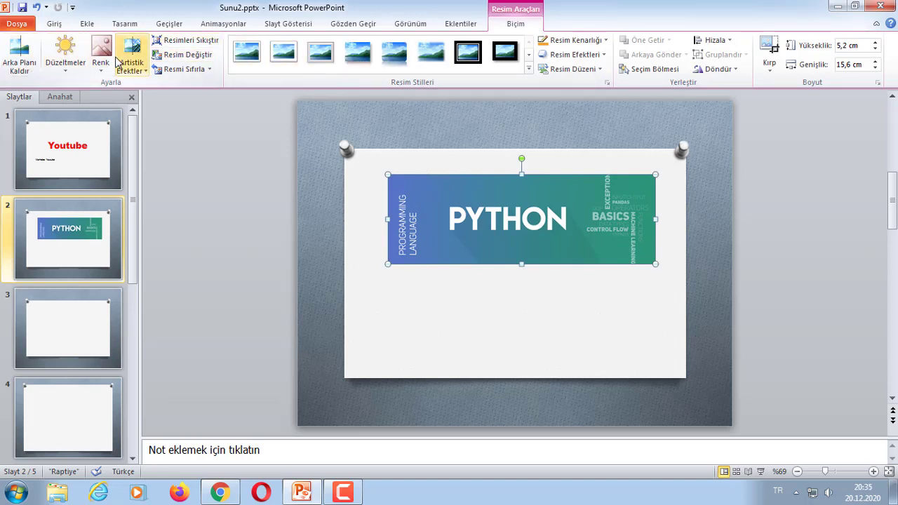
Preview several picture styles on the PYTHON banner, then apply the tilted perspective style.
click(506, 56)
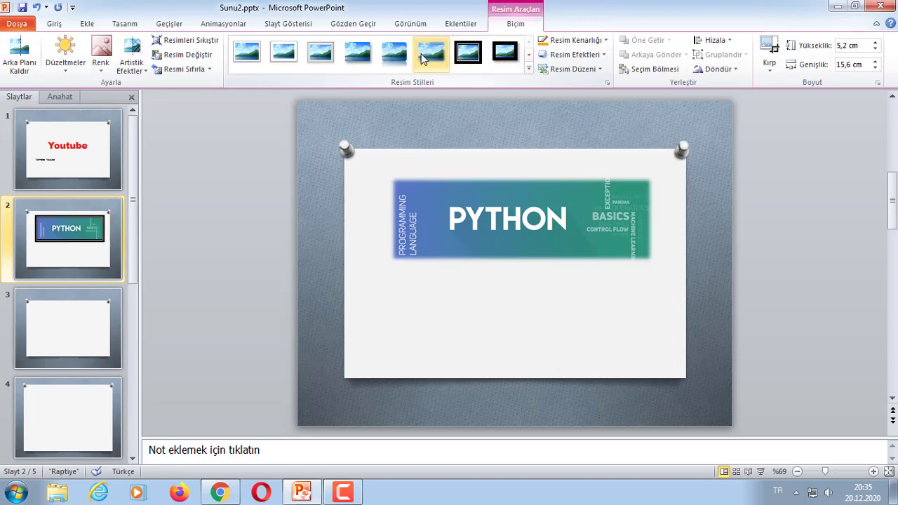
click(377, 55)
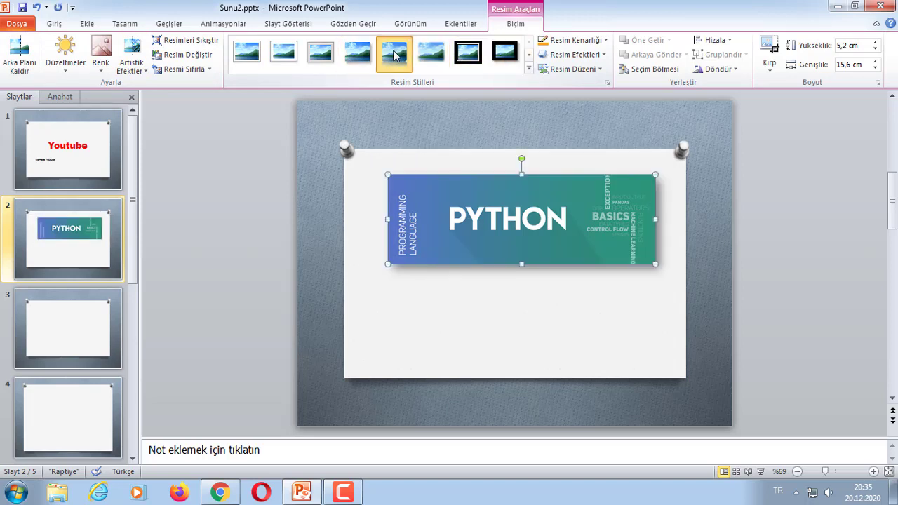
click(528, 56)
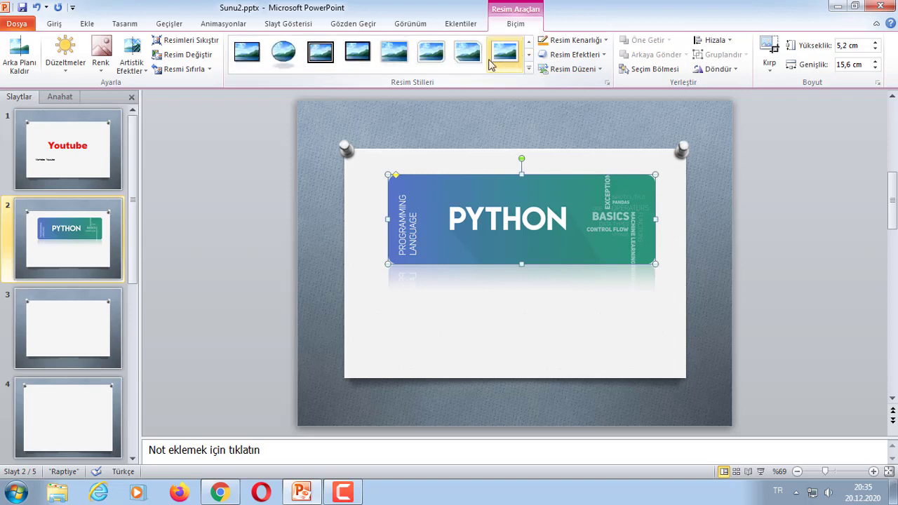
click(283, 53)
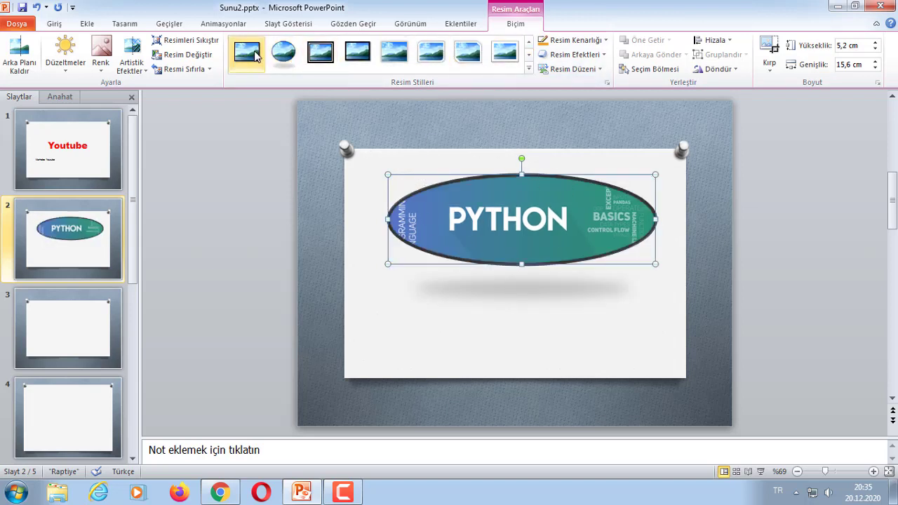
click(357, 51)
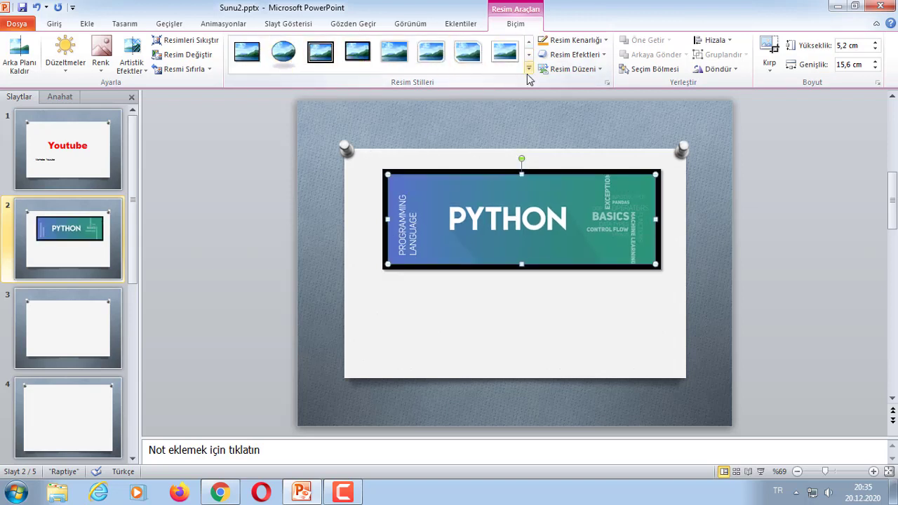
click(467, 52)
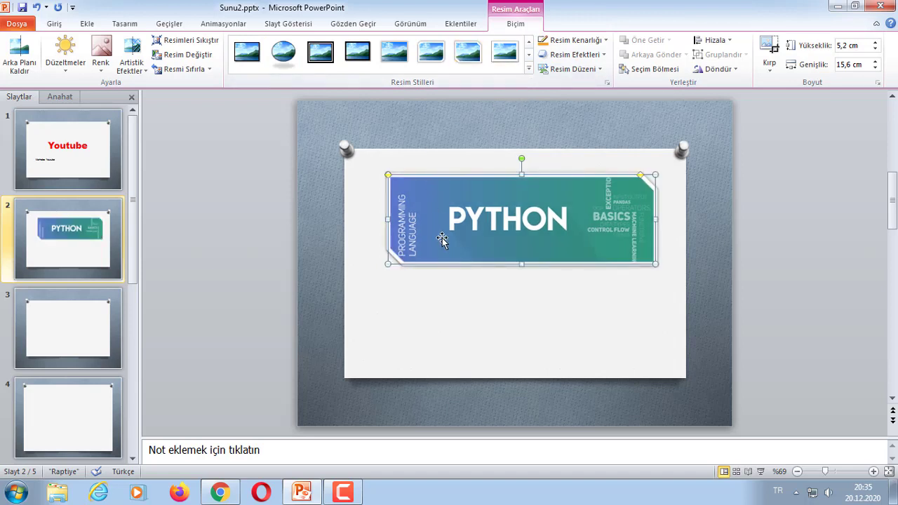
click(528, 59)
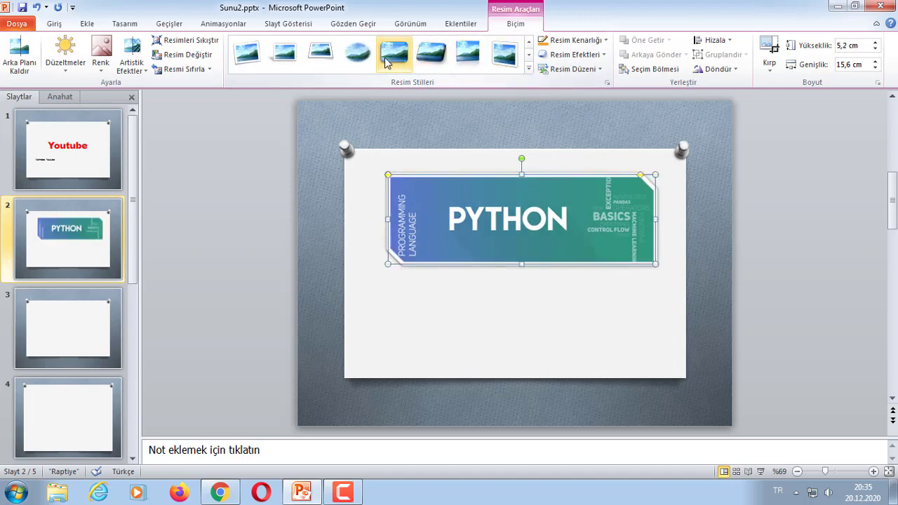
click(439, 51)
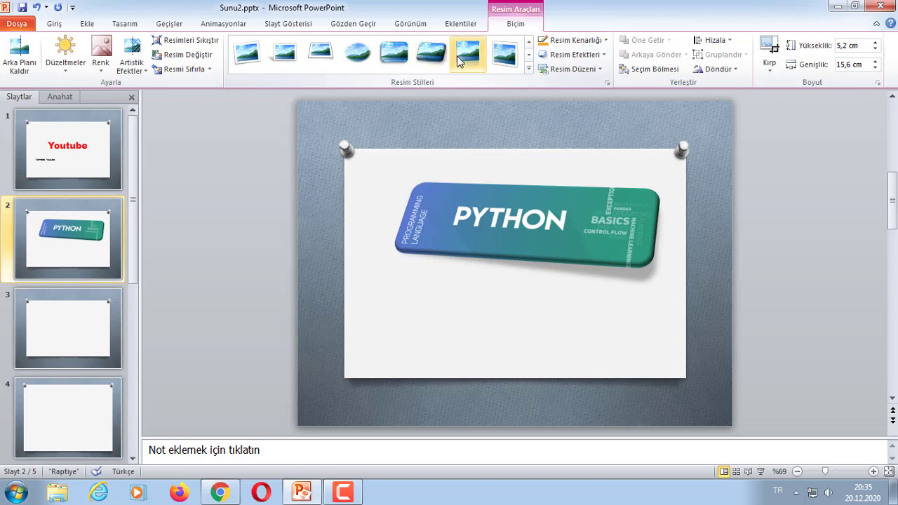
click(393, 58)
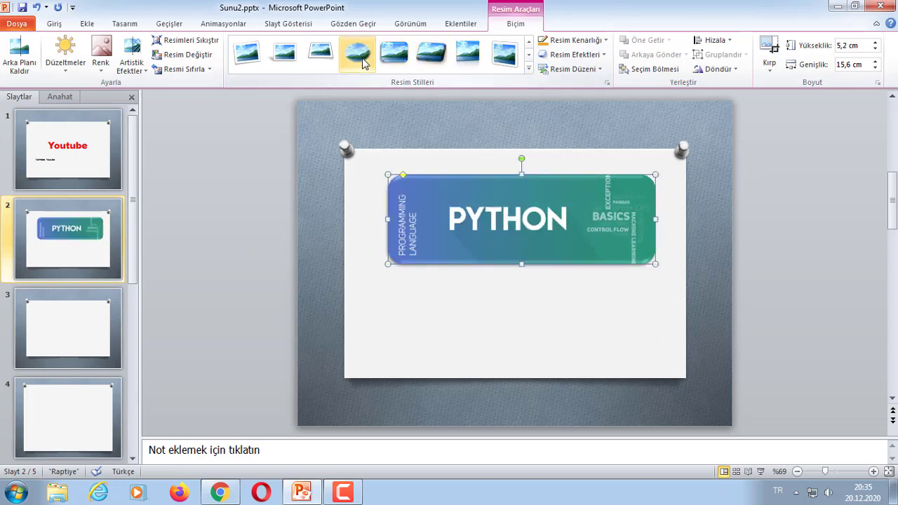
click(431, 53)
click(672, 322)
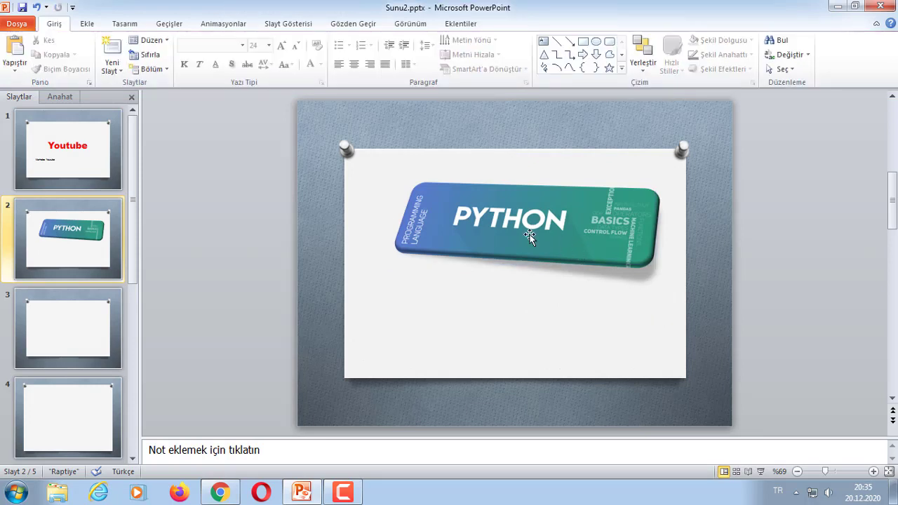
click(89, 25)
click(120, 26)
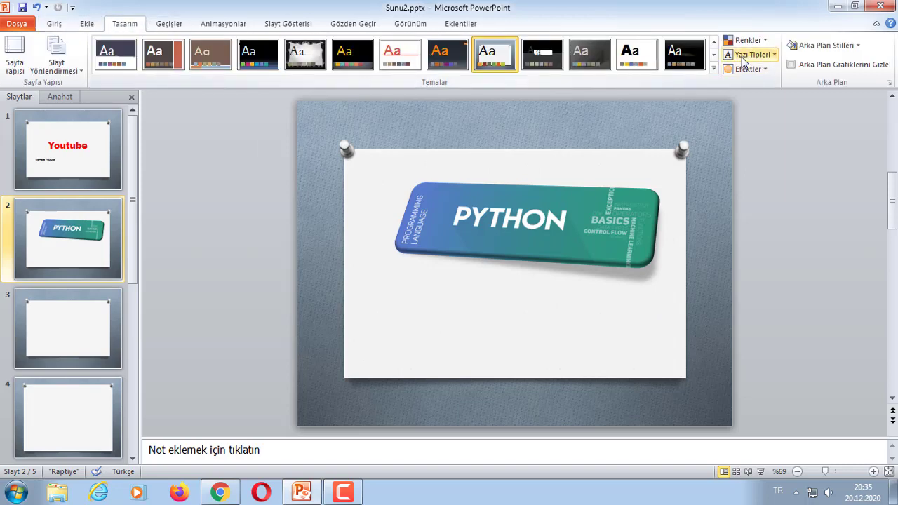
click(768, 40)
click(773, 55)
click(775, 56)
click(775, 56)
click(770, 70)
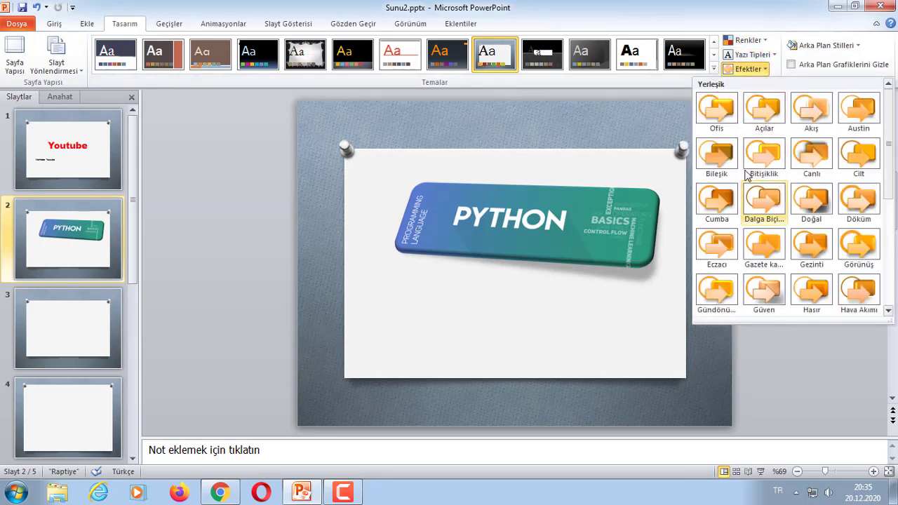
click(760, 69)
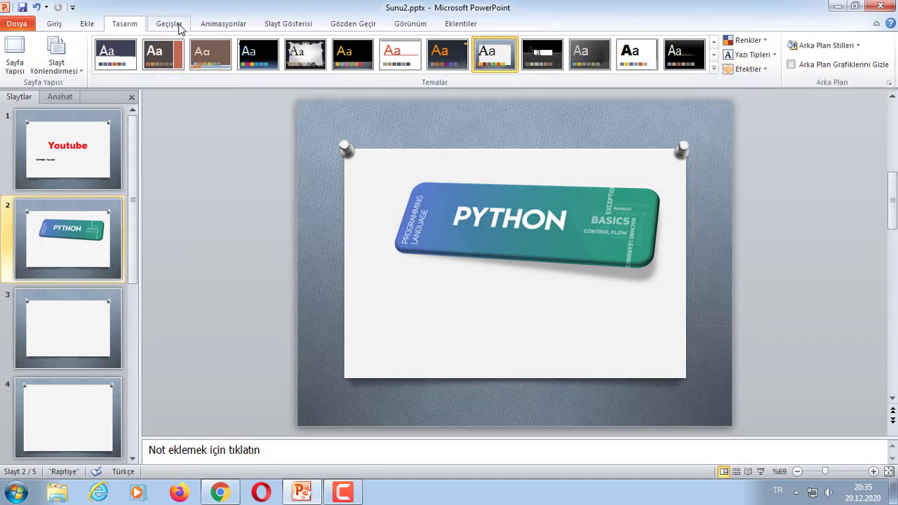
Preview Açarak, Şekil and Rastgele Çizgiler, then apply Göster to slide 2 with 03,40 duration.
click(168, 25)
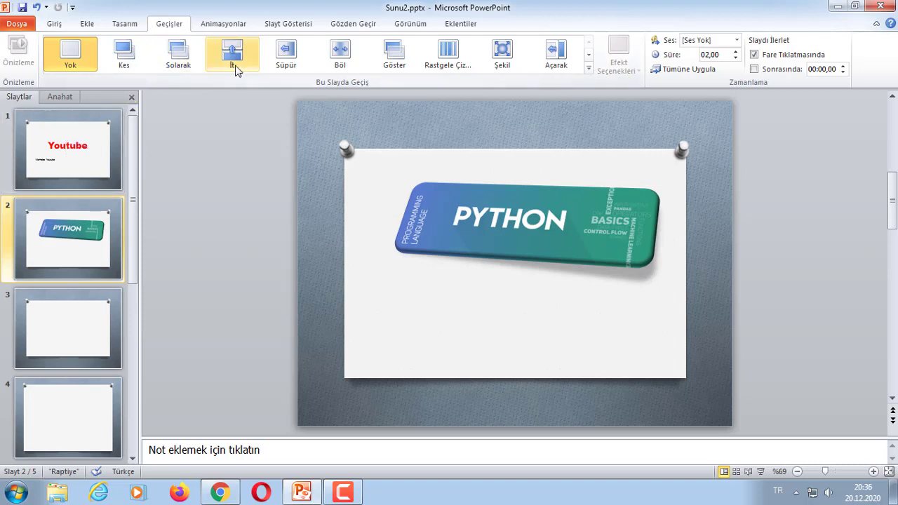
click(580, 62)
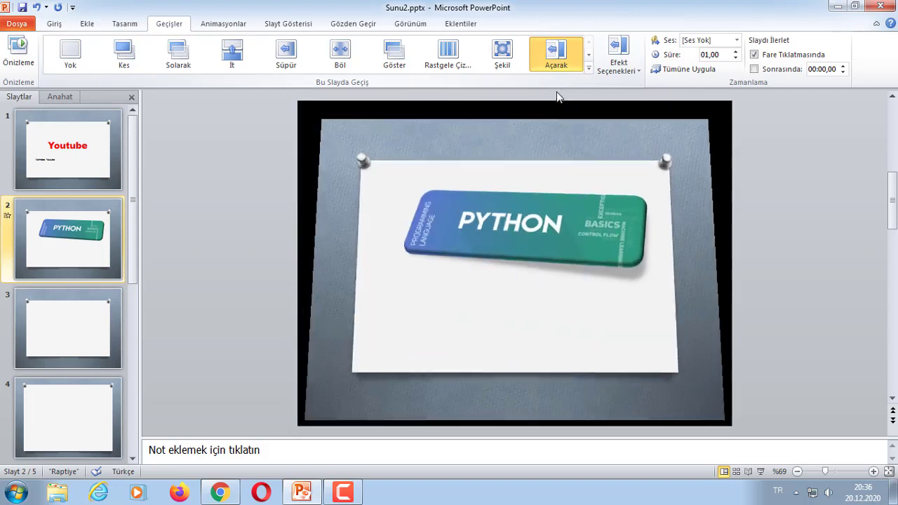
click(502, 56)
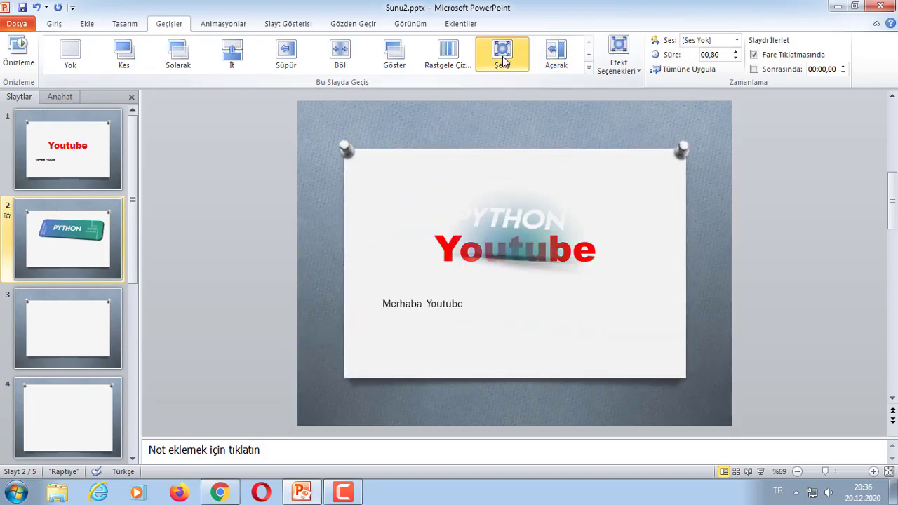
click(467, 63)
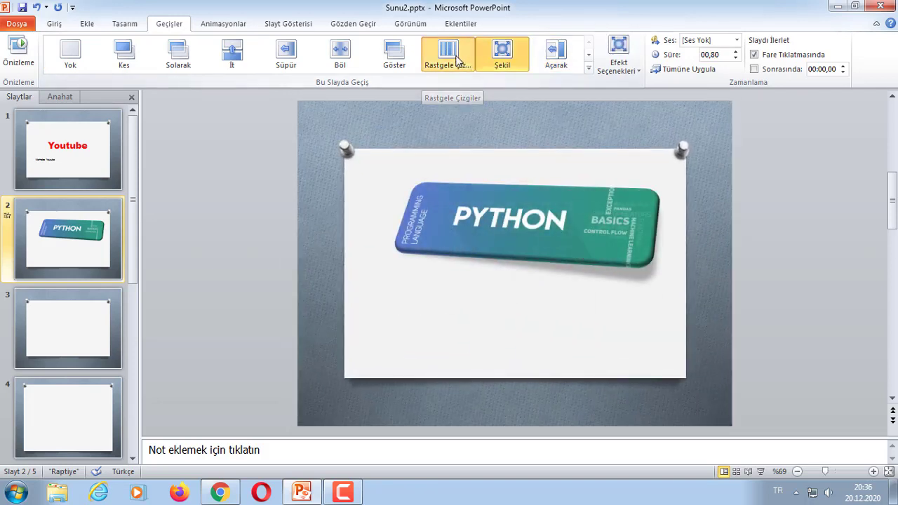
click(387, 60)
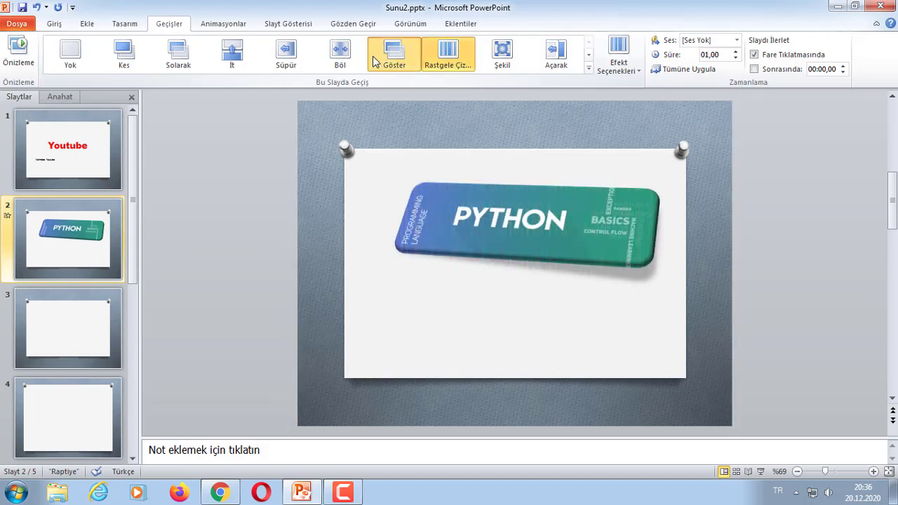
click(588, 56)
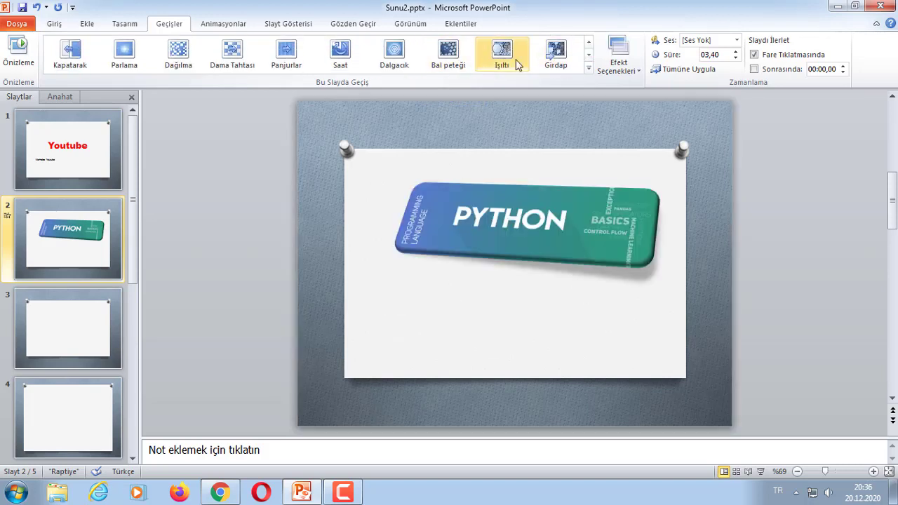
Preview Girdap, Parçalama and Yakınlaştır, then apply the Üzerinden transition at 00,80 seconds.
click(556, 62)
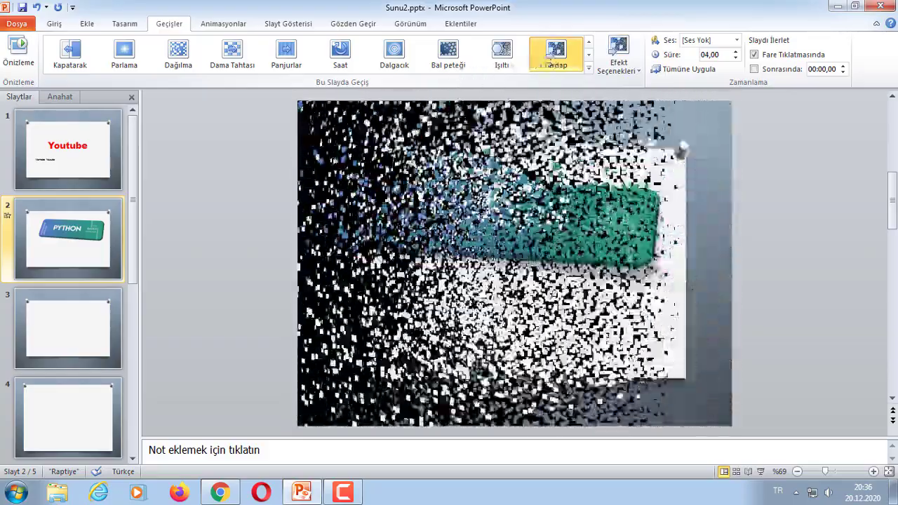
click(589, 57)
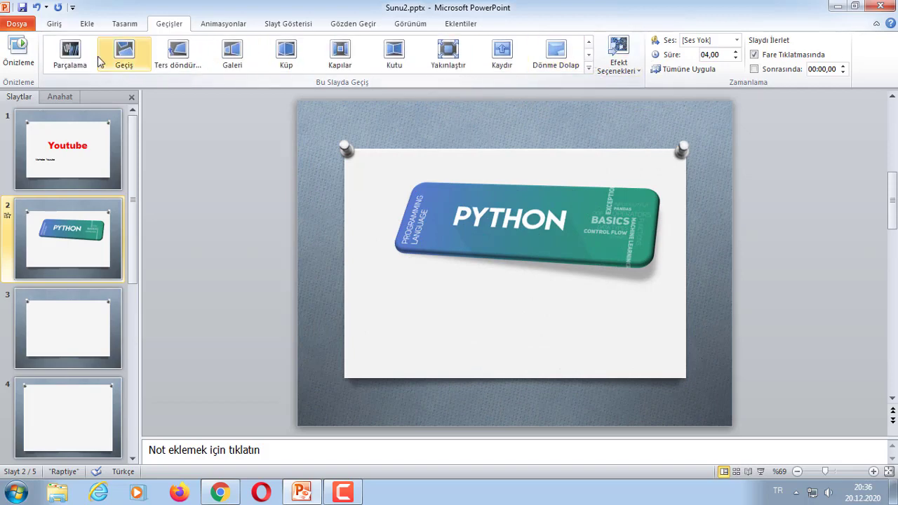
click(87, 55)
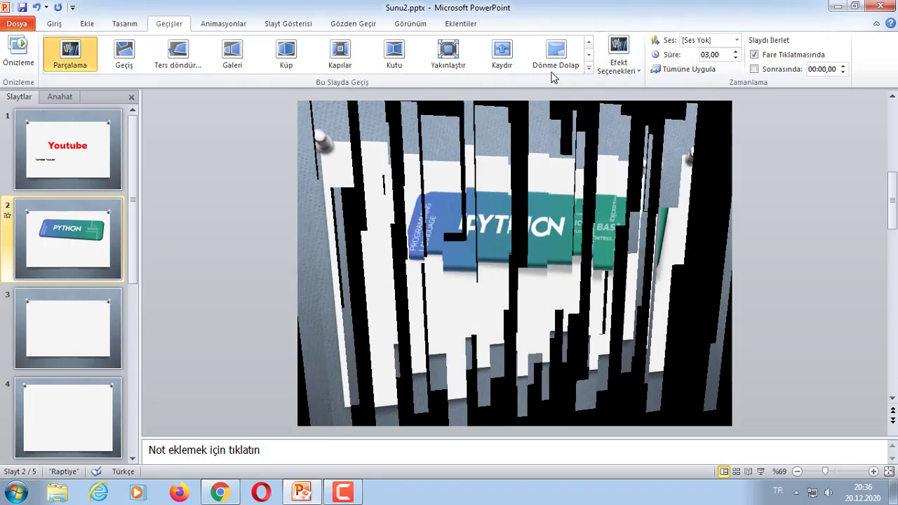
click(454, 63)
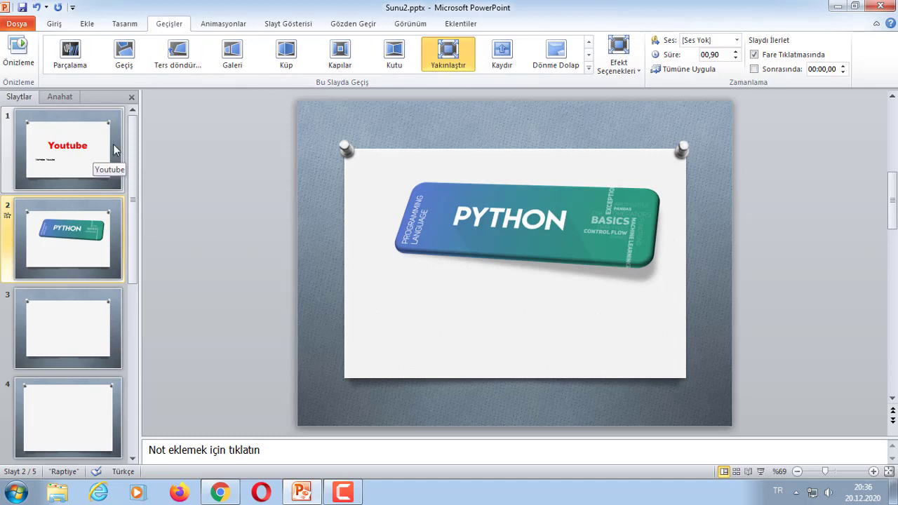
click(589, 54)
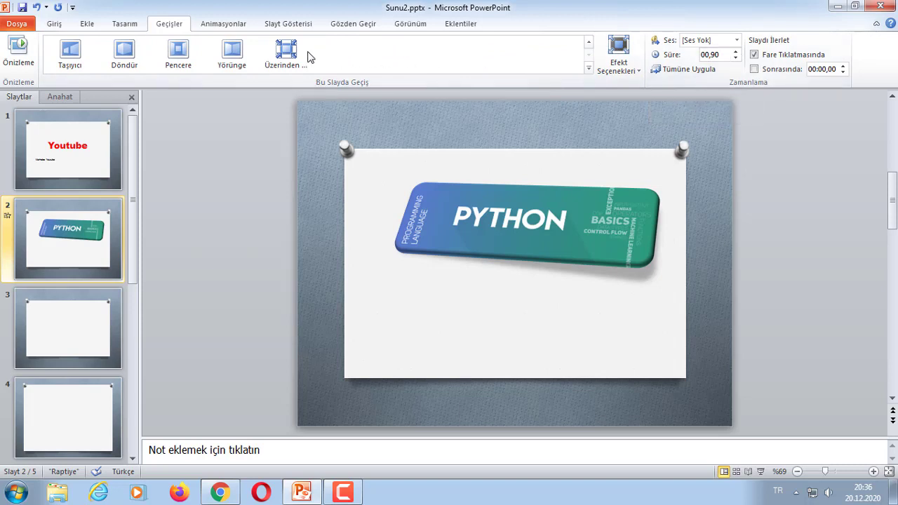
click(286, 53)
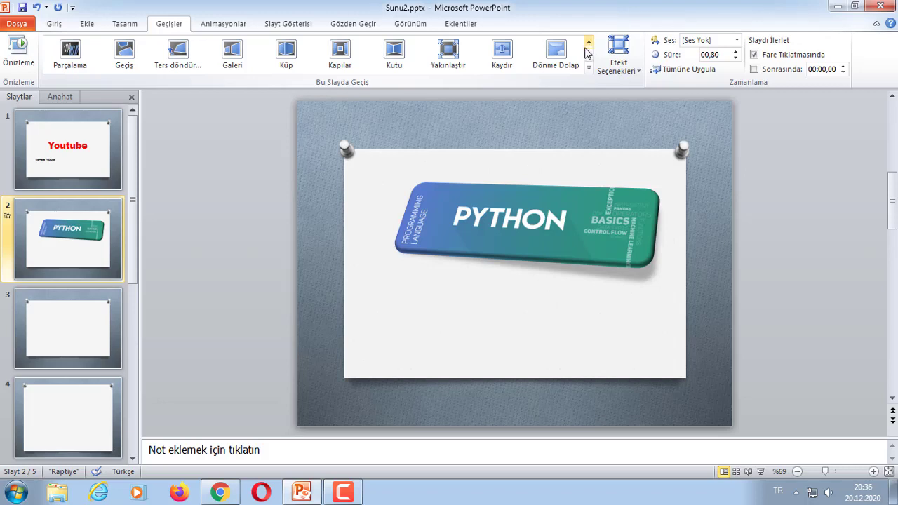
Show blank slide 3 of the Raptiye deck with the Slayt Gösterisi tab displayed.
click(210, 28)
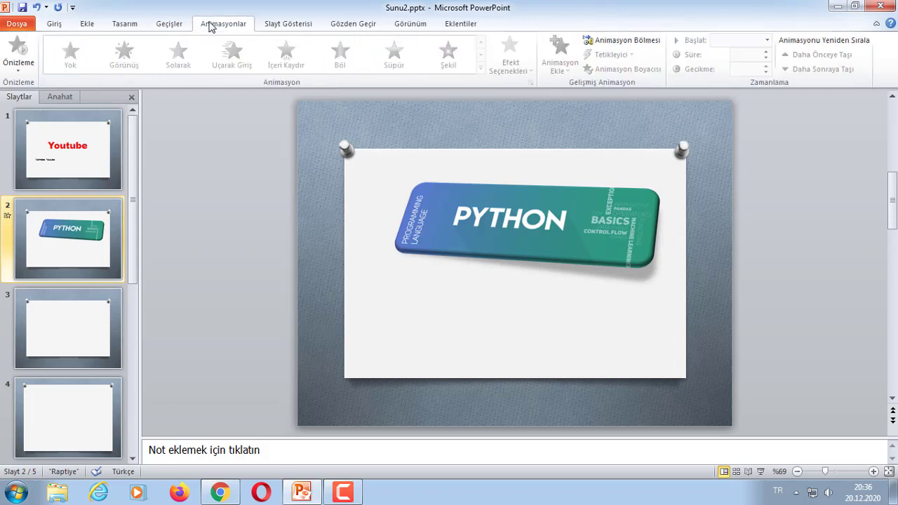
click(73, 184)
click(83, 303)
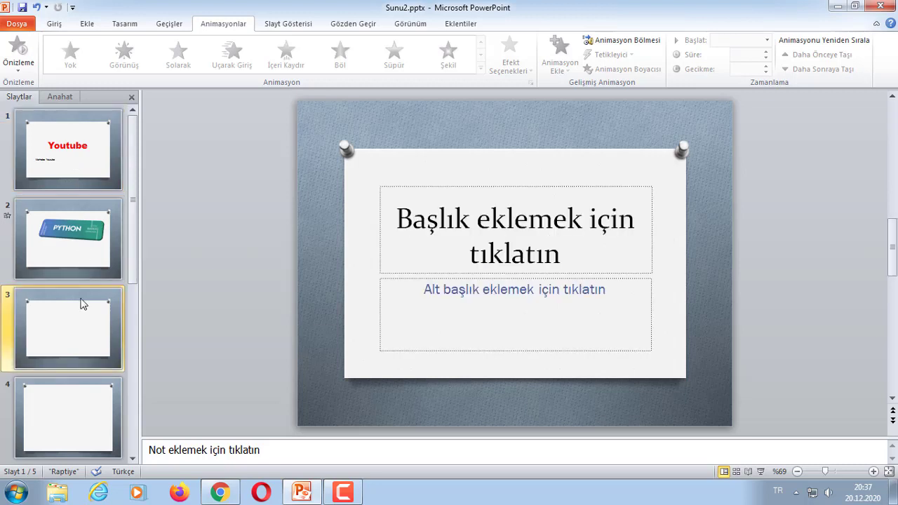
click(281, 27)
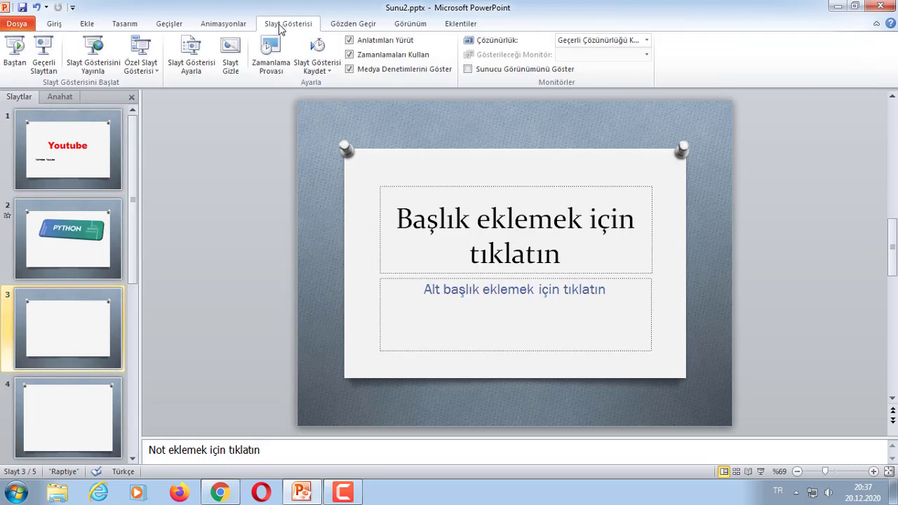
click(229, 24)
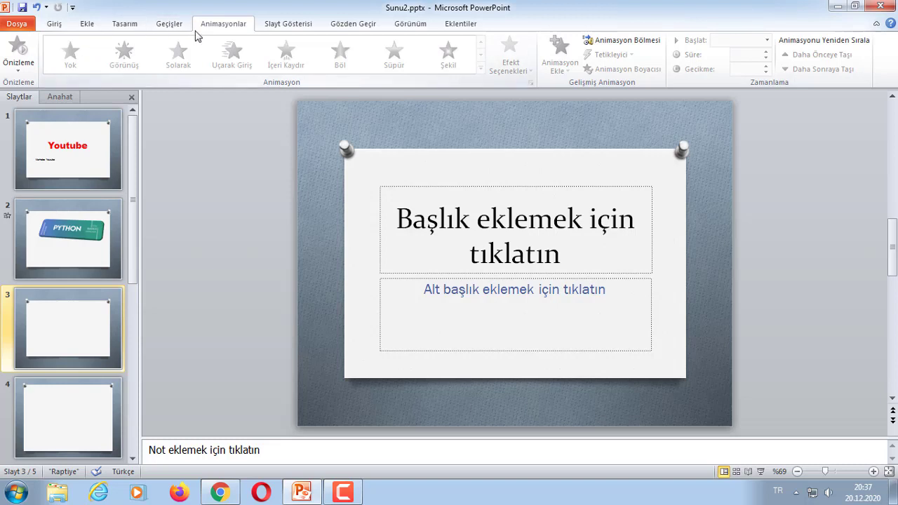
click(169, 24)
click(267, 26)
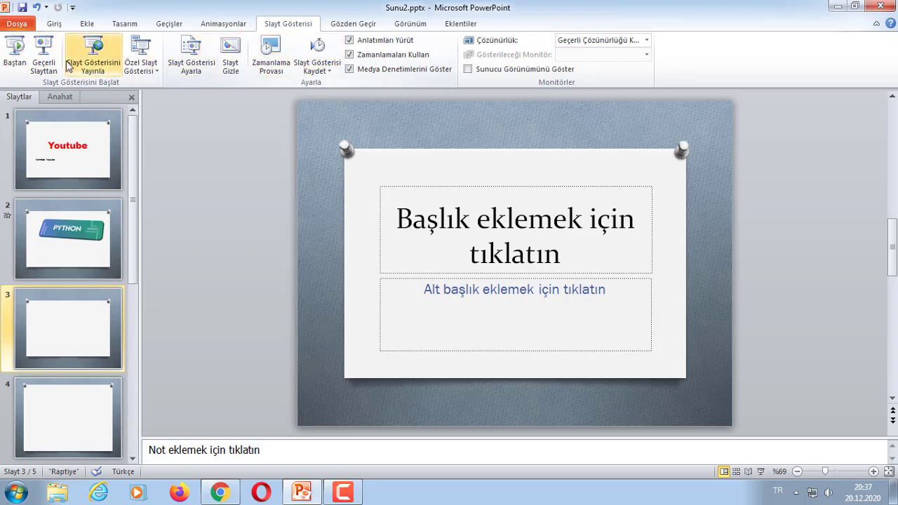
Run the slideshow from the beginning (Baştan) and advance through it to the end.
click(15, 55)
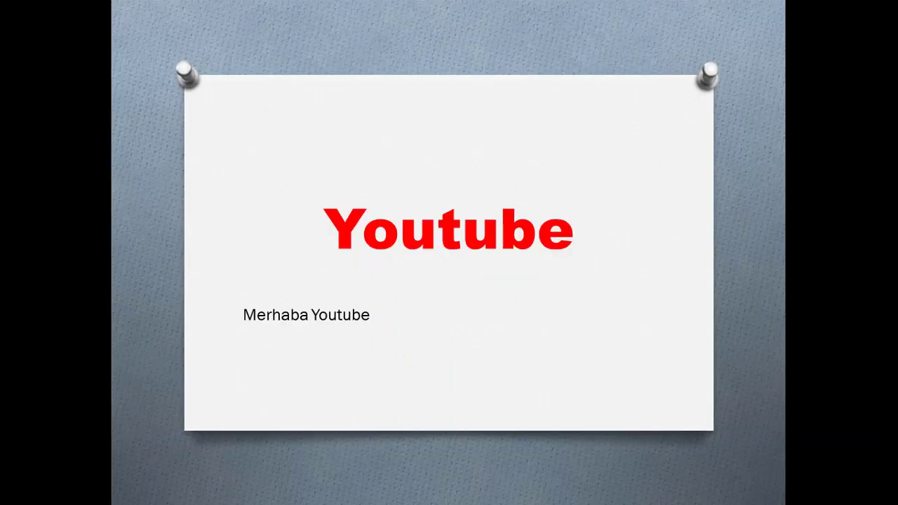
click(530, 319)
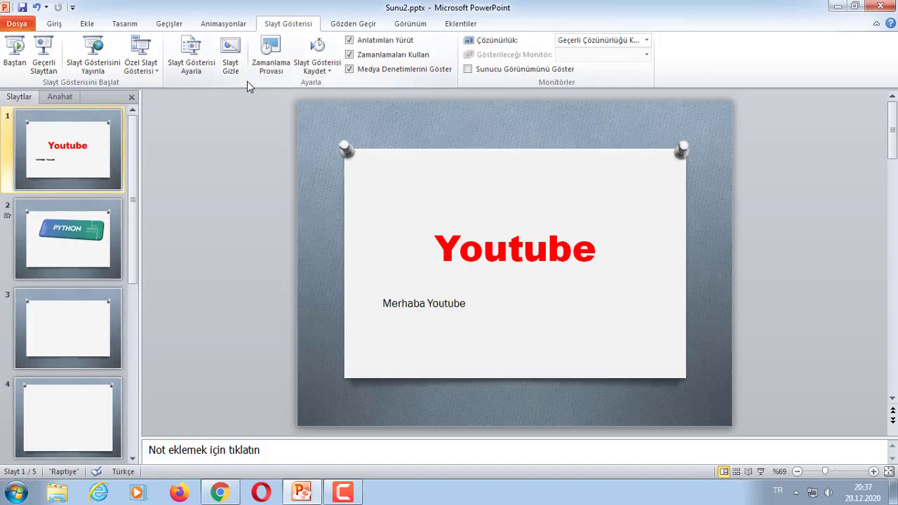
Look through the Gözden Geçir, Görünüm and Eklentiler tabs in turn.
click(361, 22)
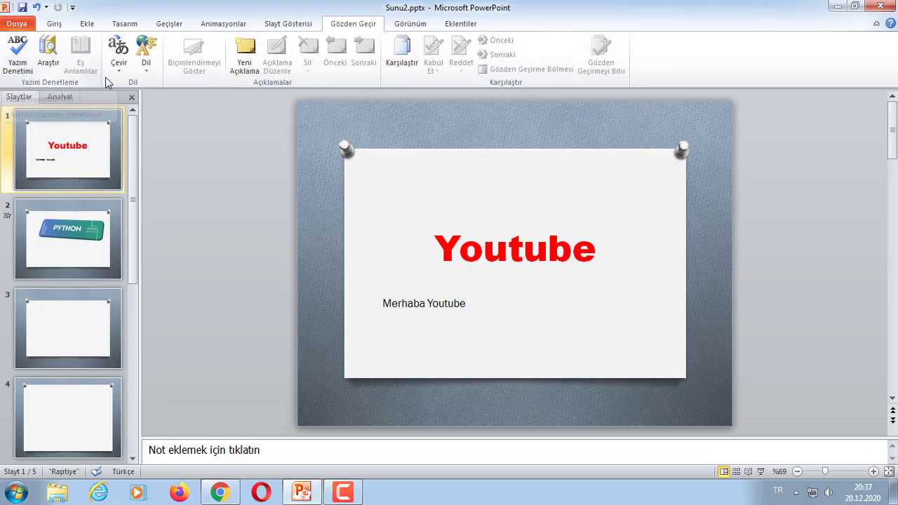
click(410, 25)
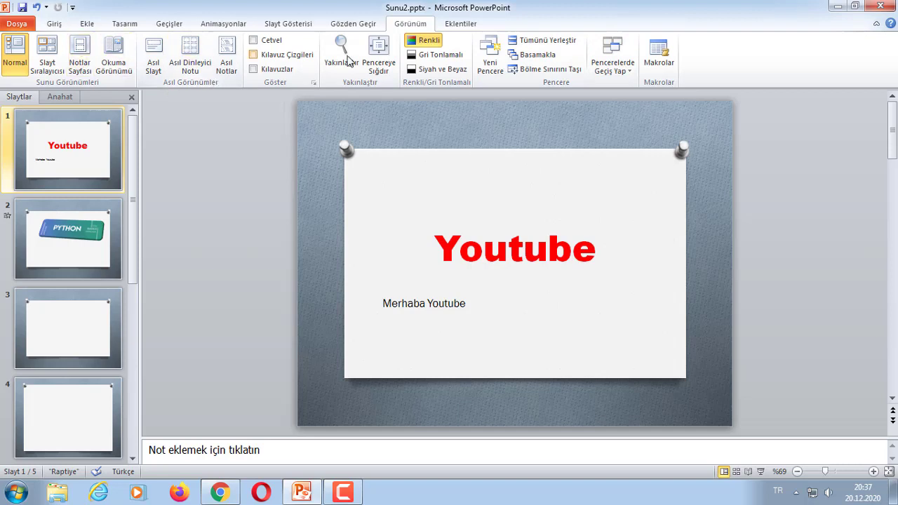
click(469, 24)
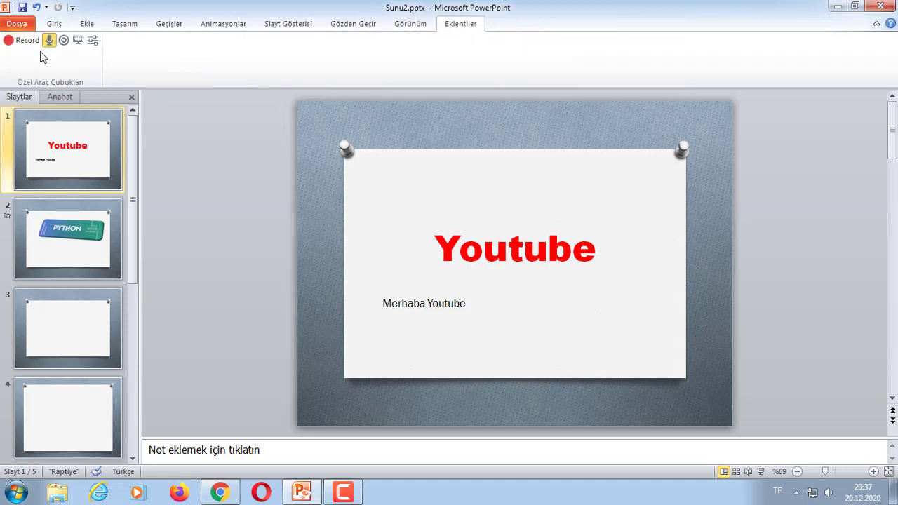
click(98, 23)
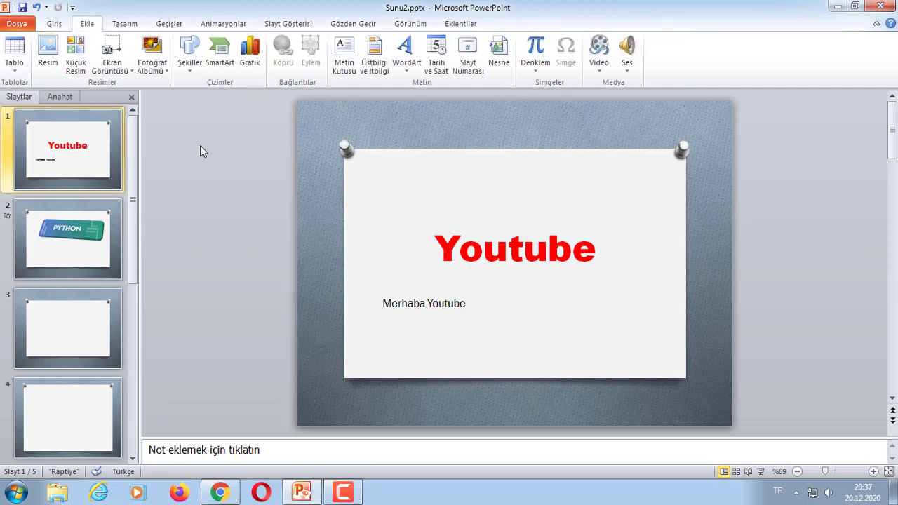
click(626, 65)
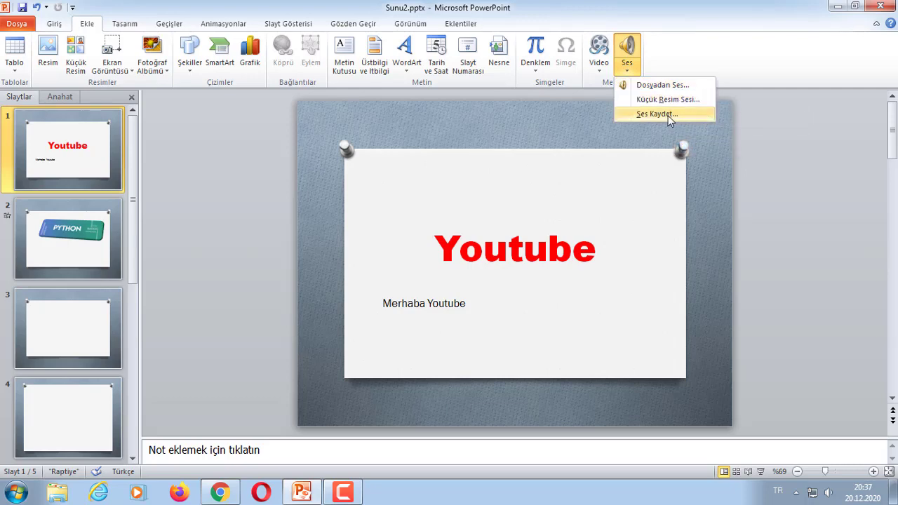
click(662, 84)
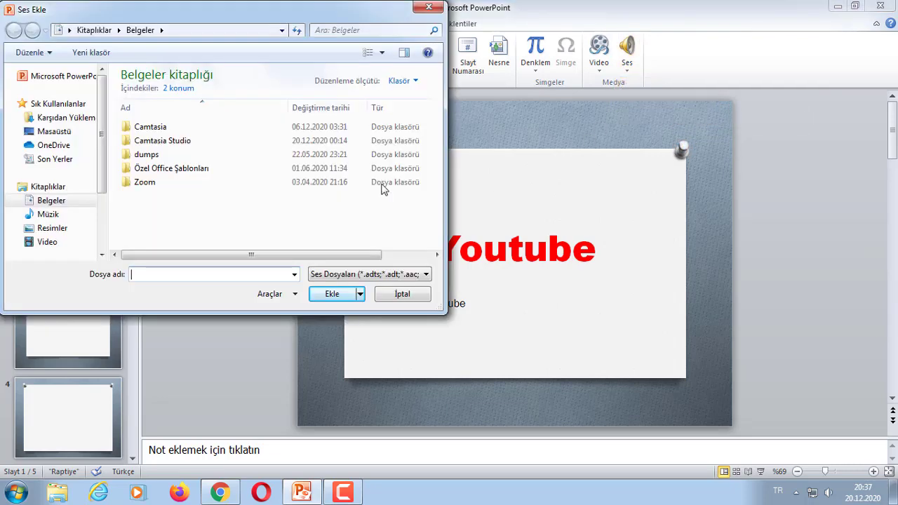
click(55, 132)
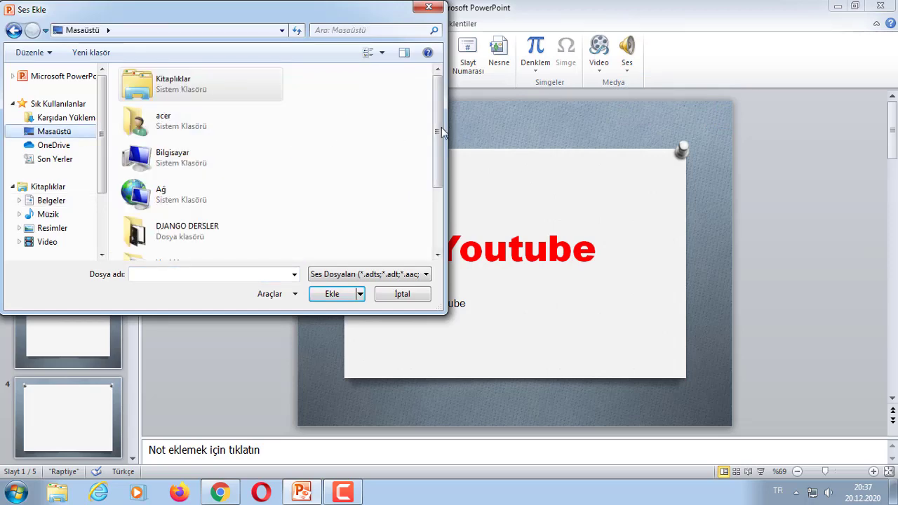
drag(441, 132, 441, 191)
click(273, 240)
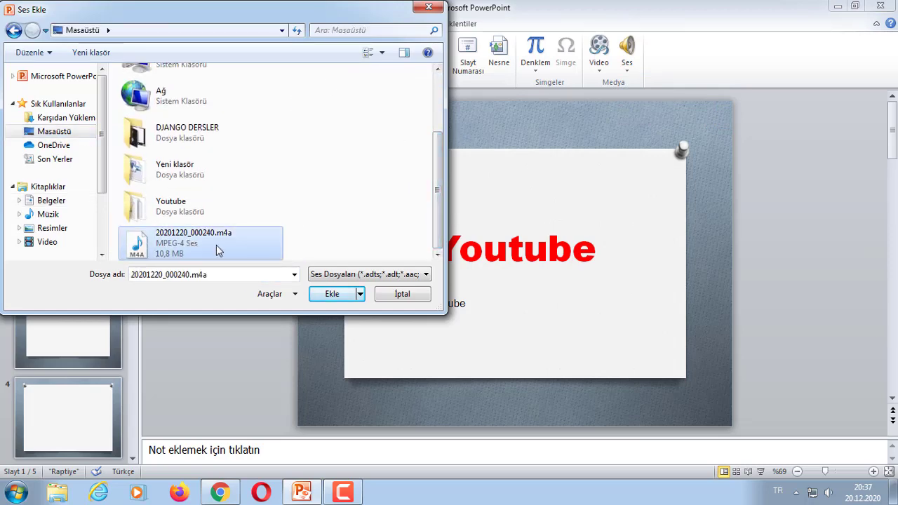
click(324, 298)
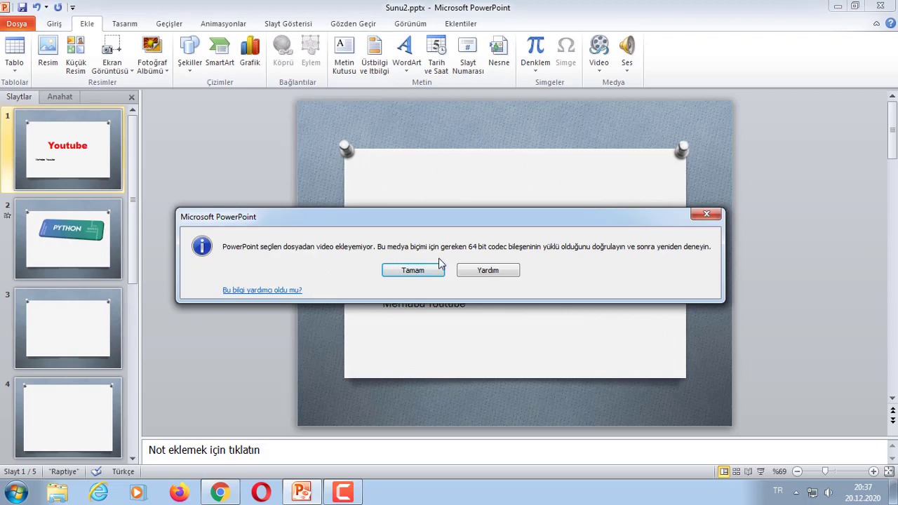
click(706, 214)
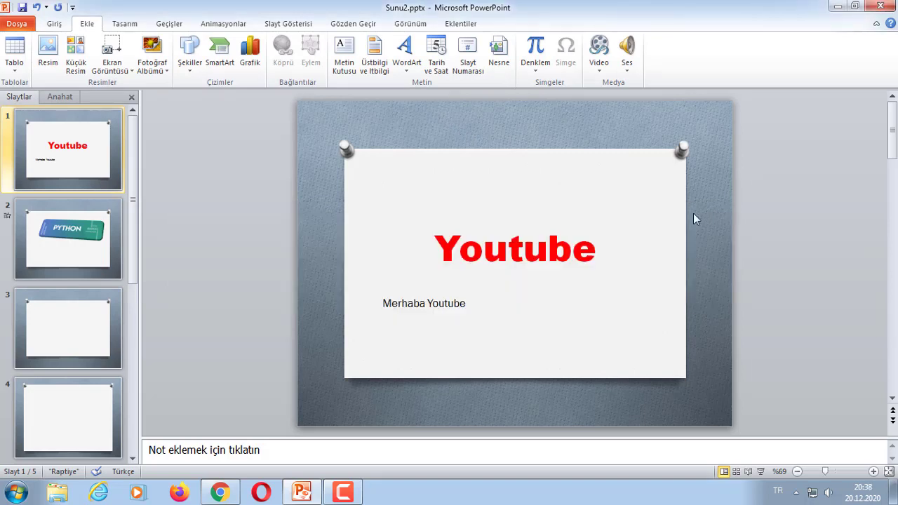
Open the Küçük Resim Videosu clip art gallery from the Video menu and scroll to slide 5.
click(627, 73)
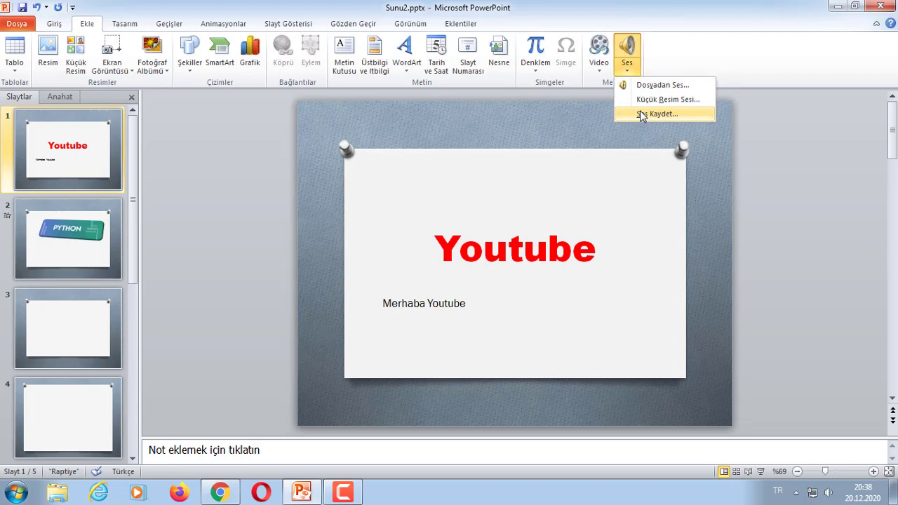
click(626, 56)
click(599, 66)
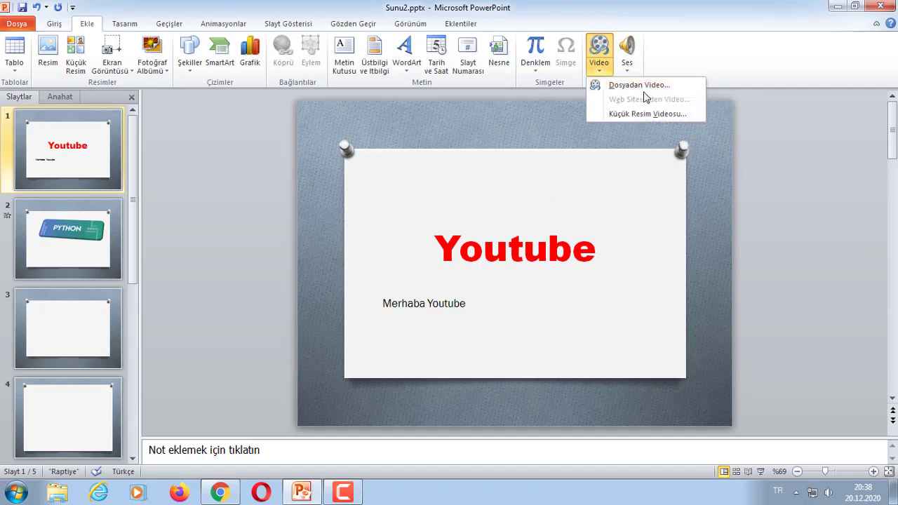
click(673, 113)
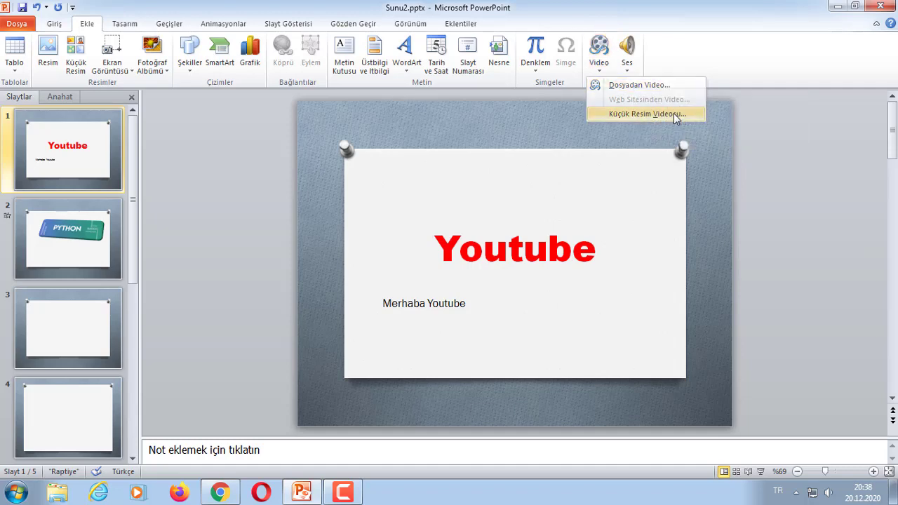
scroll(814, 247, down, 3)
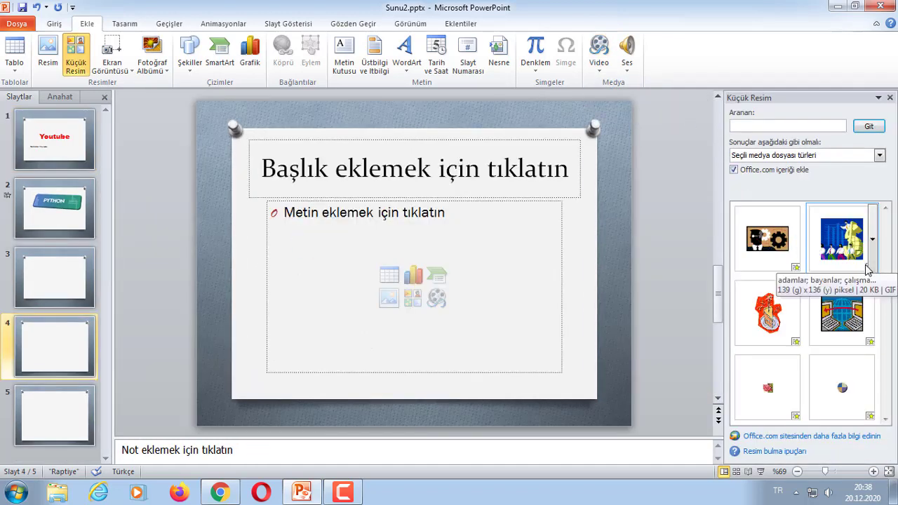
scroll(838, 280, down, 1)
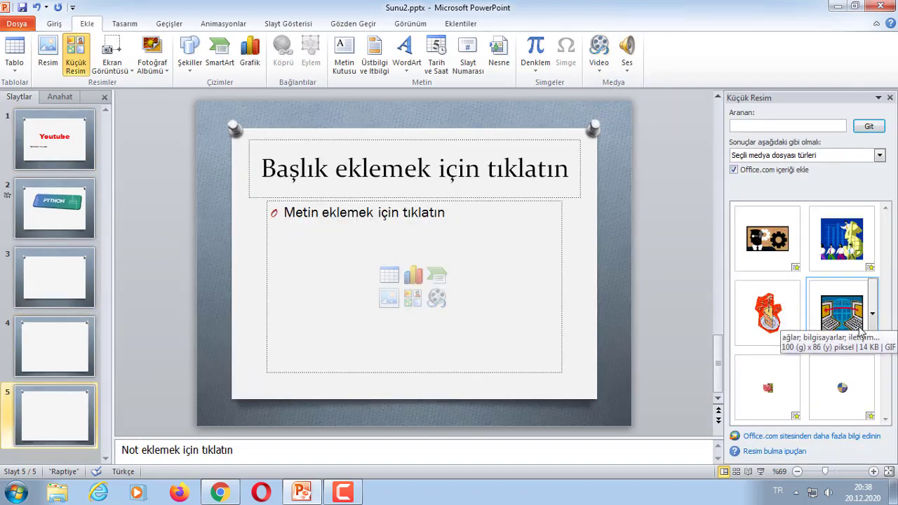
Close the clip art pane and apply date 20.12.2020, slide number and footer to slide 5.
click(889, 98)
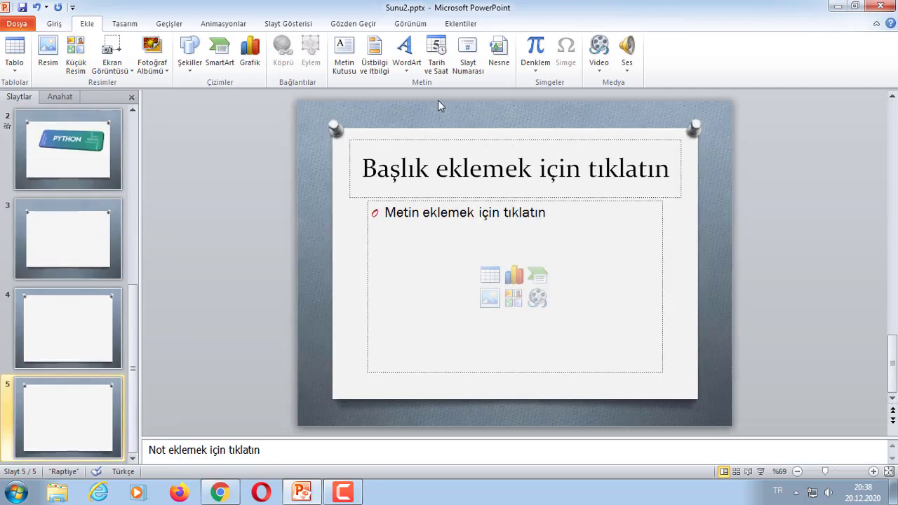
click(343, 54)
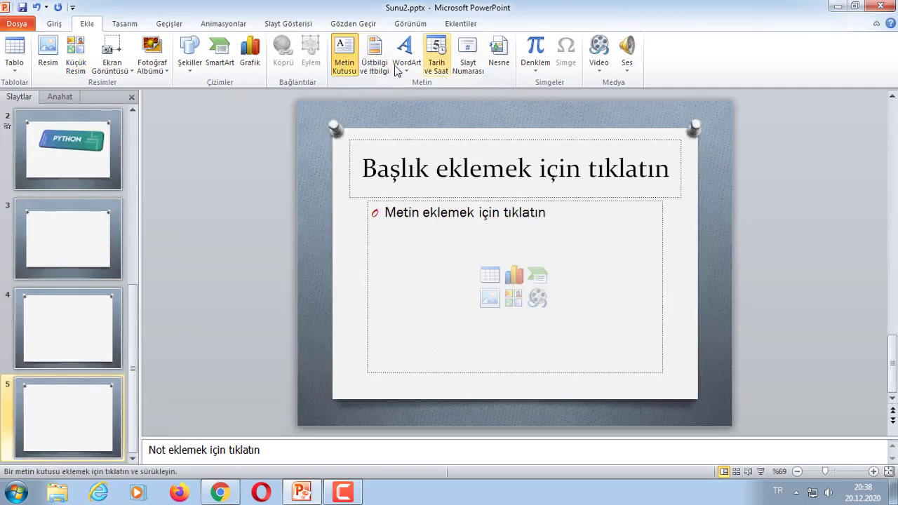
click(374, 57)
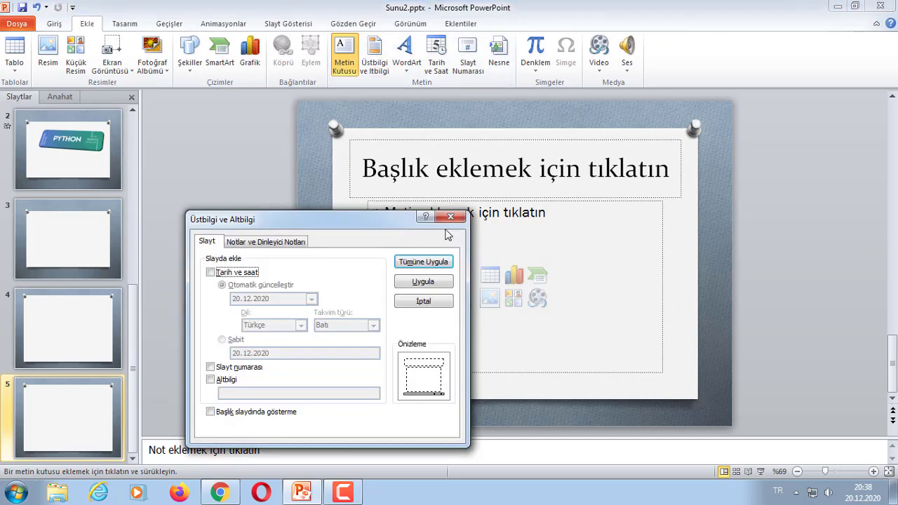
drag(335, 223, 344, 181)
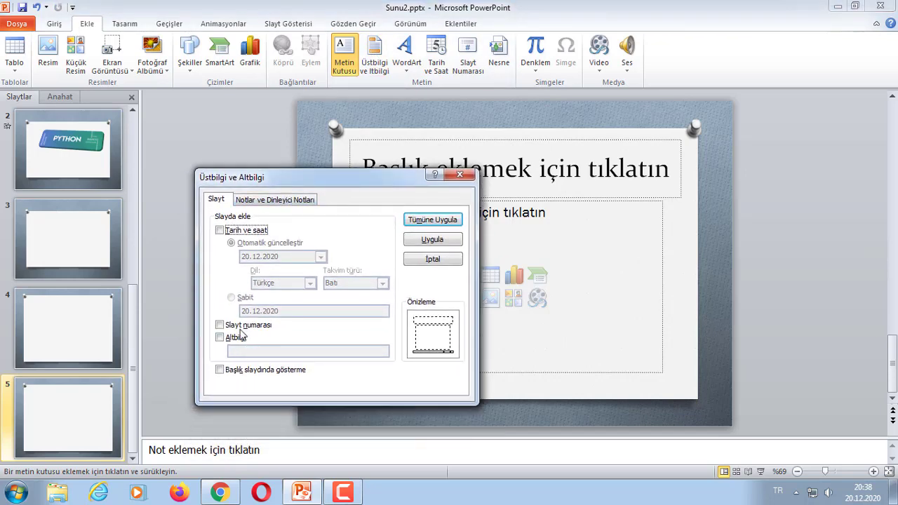
click(246, 325)
click(242, 337)
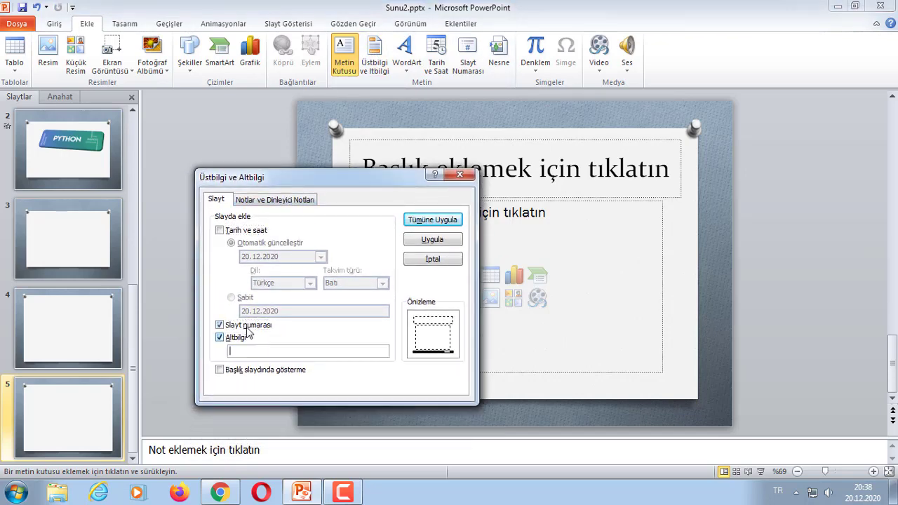
click(238, 231)
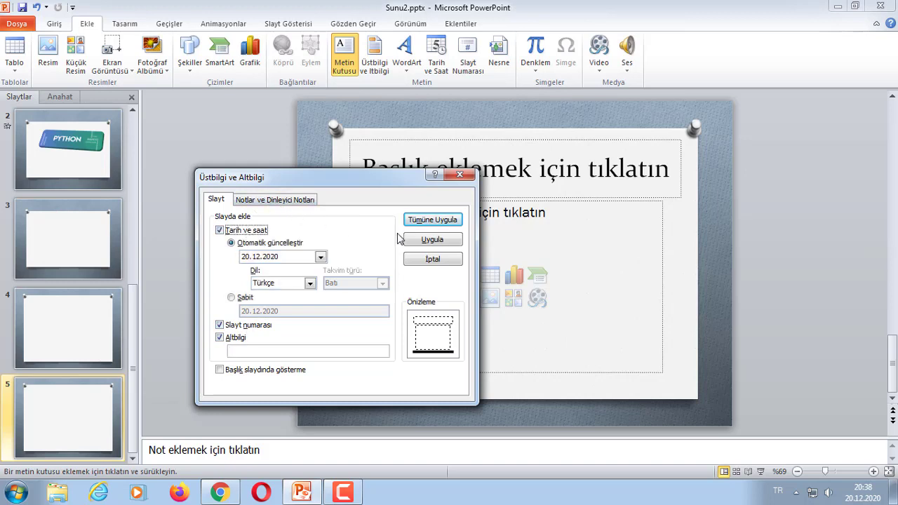
click(430, 240)
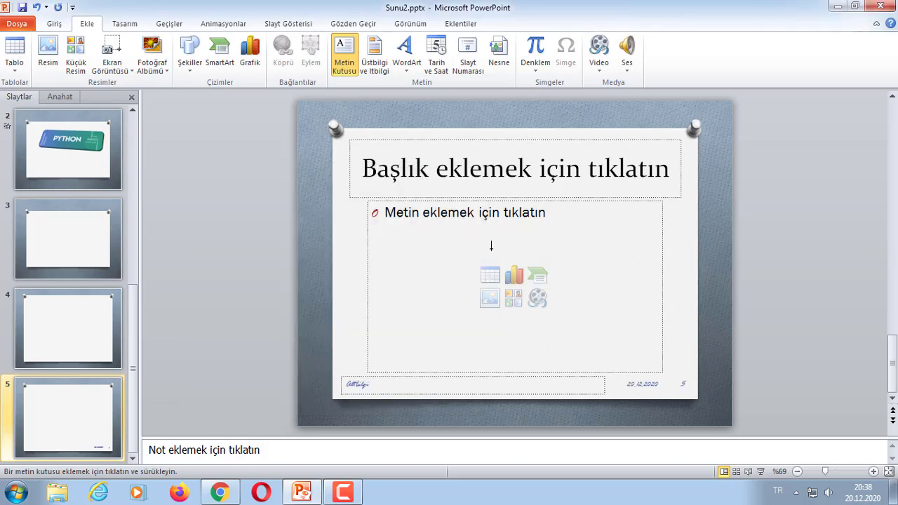
Place an empty text box on the slide, then review slides 2 and 3 under Animasyonlar.
click(670, 373)
click(675, 363)
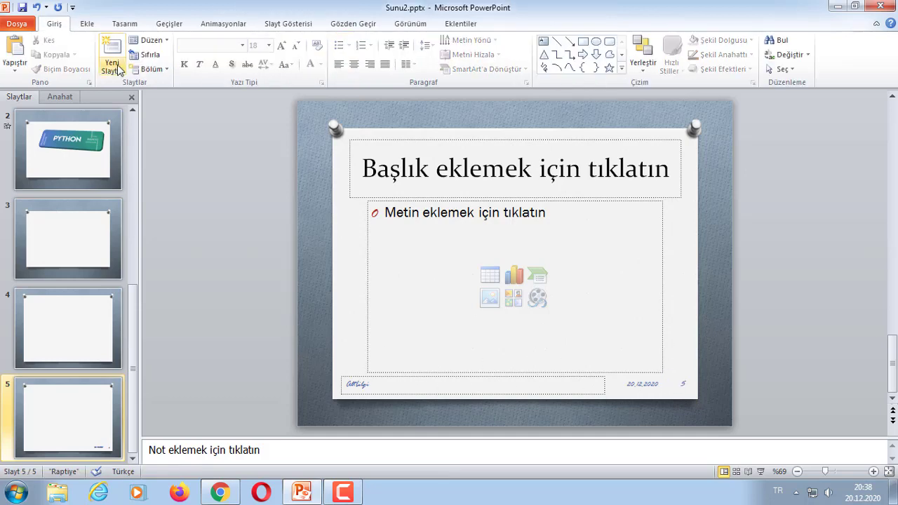
click(218, 25)
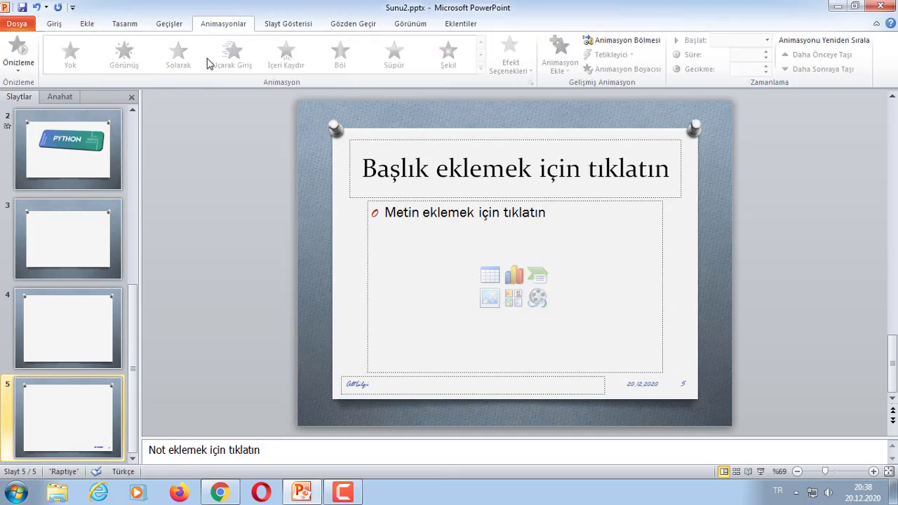
click(55, 156)
click(56, 224)
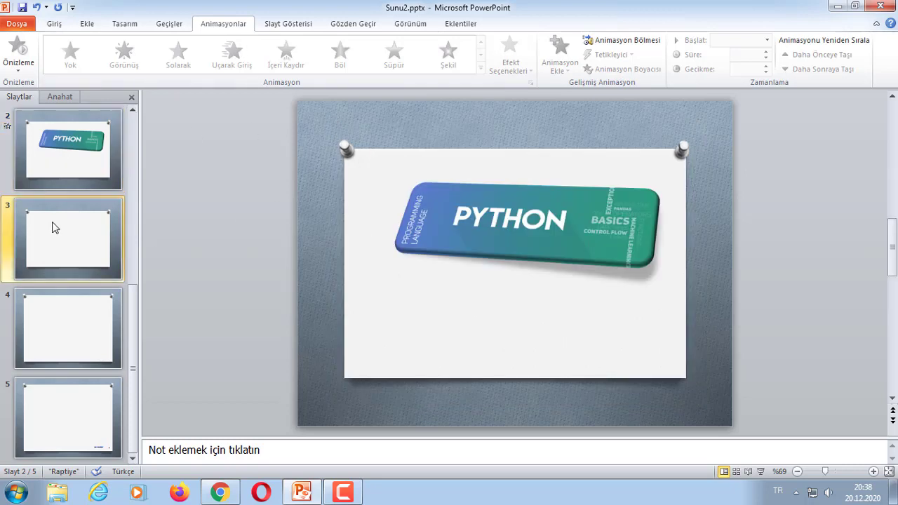
Remove the transition from slide 2, the PYTHON slide.
click(157, 26)
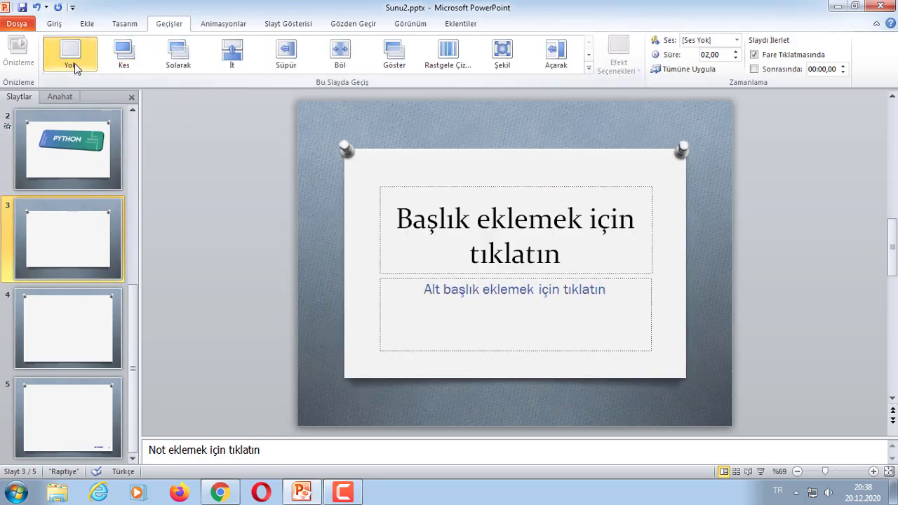
click(73, 168)
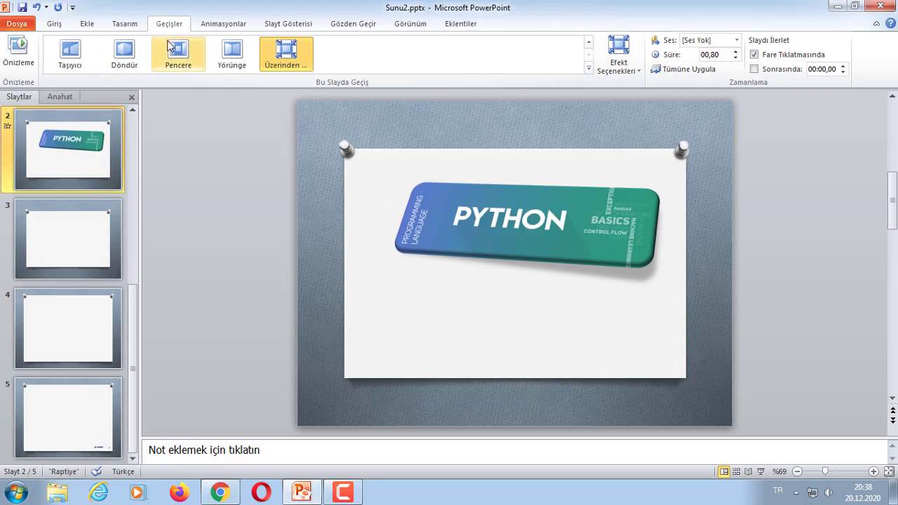
click(588, 41)
click(588, 42)
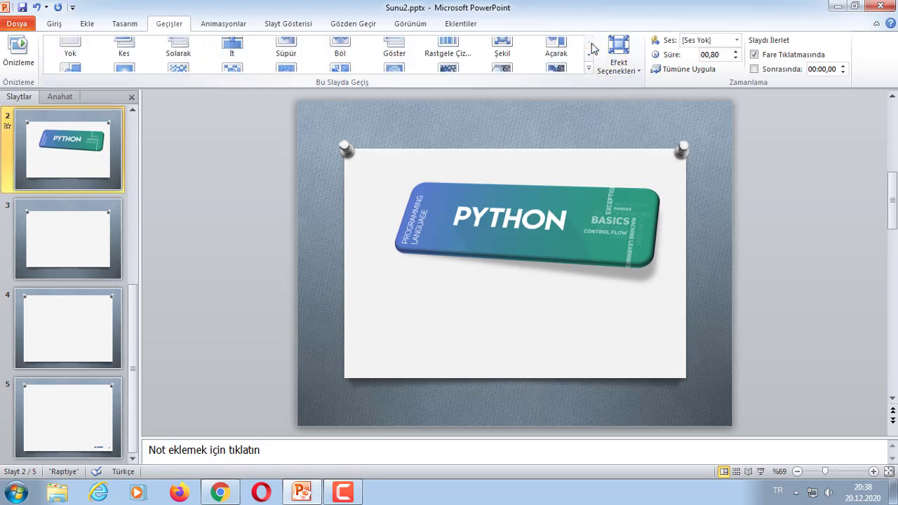
click(70, 51)
scroll(70, 168, up, 1)
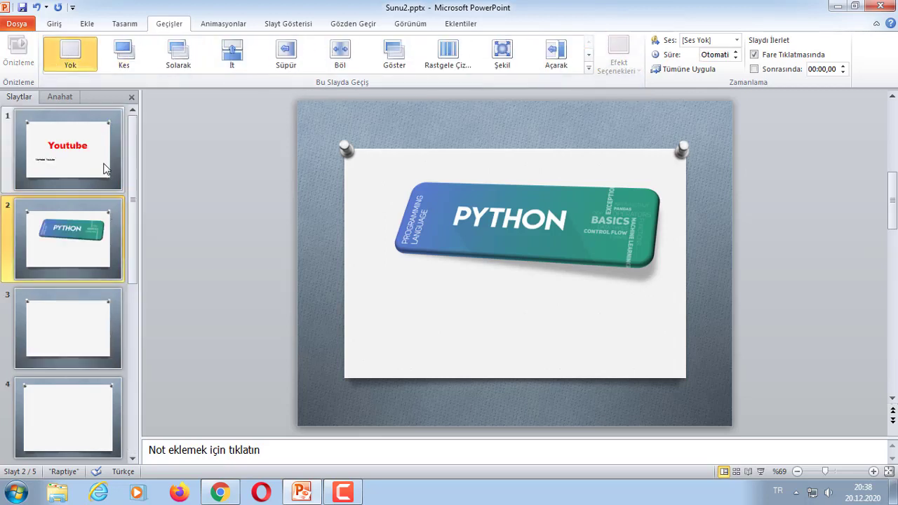
On slide 1, look over the animation preview options and the slide show settings.
click(94, 114)
click(223, 24)
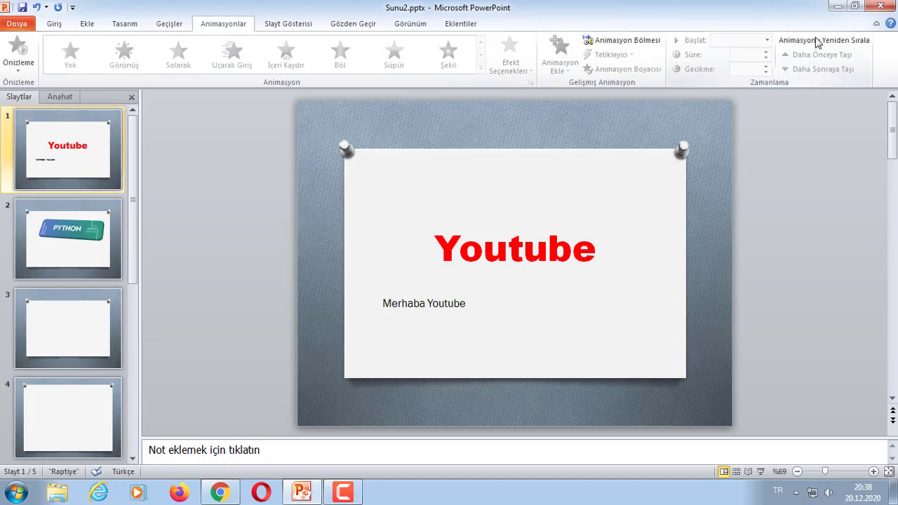
click(18, 69)
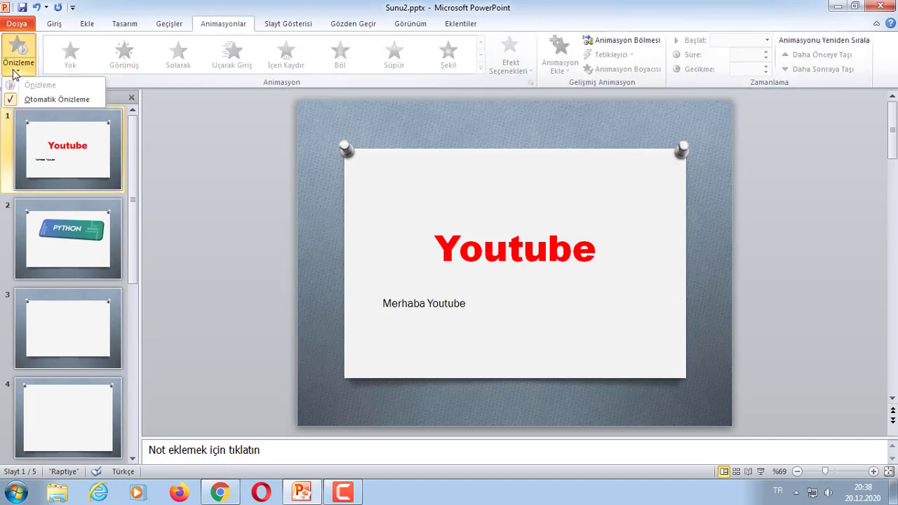
click(32, 98)
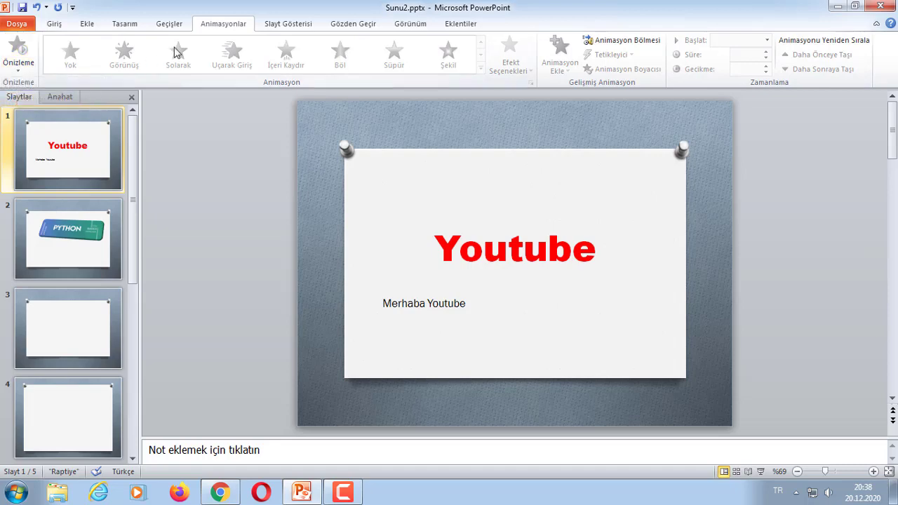
click(287, 25)
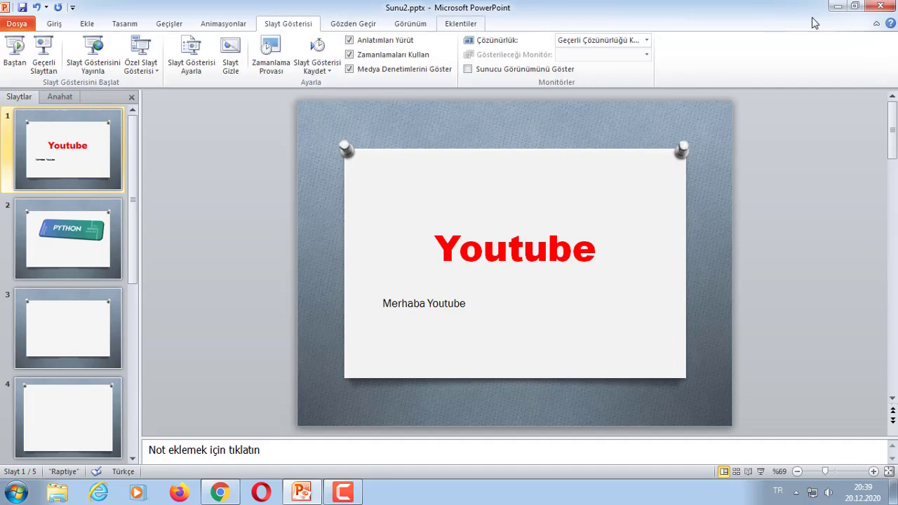
Close without saving, reopen Sunu2.pptx, dismiss the Camtasia add-in message and show Animasyonlar.
click(882, 6)
click(446, 264)
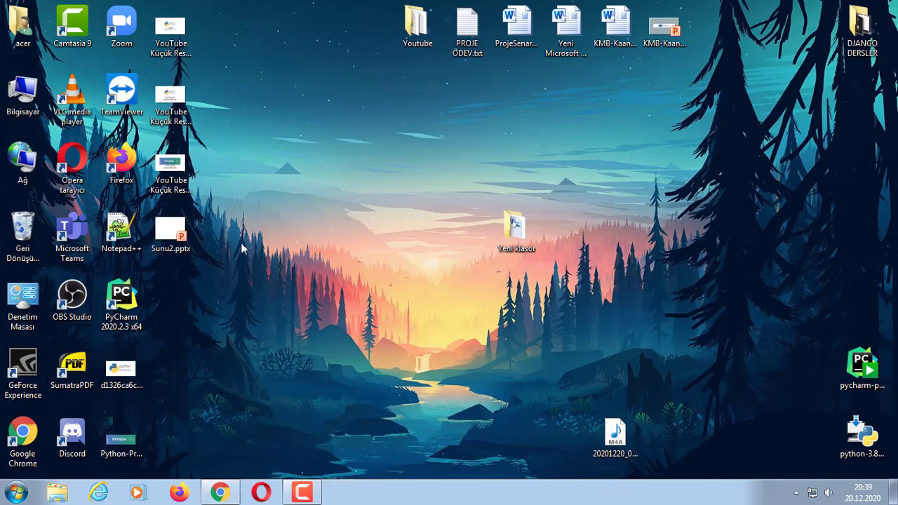
double_click(186, 226)
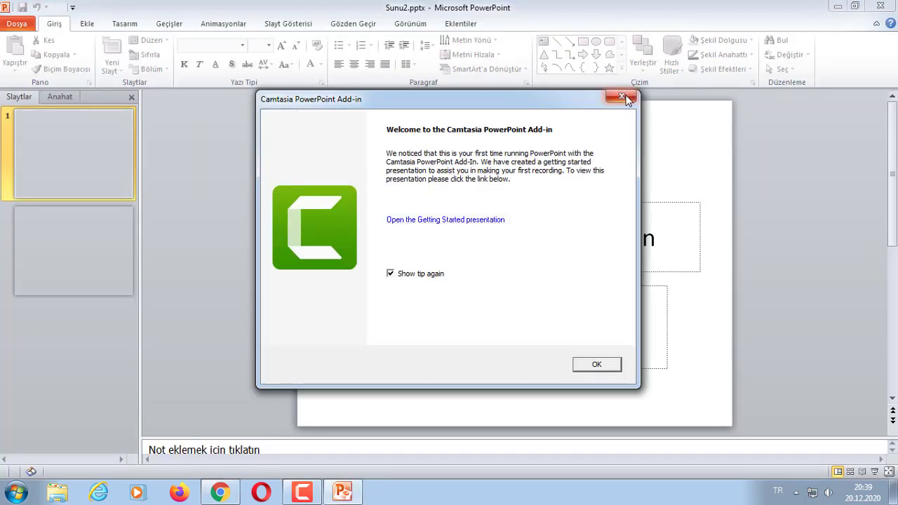
click(621, 97)
click(218, 23)
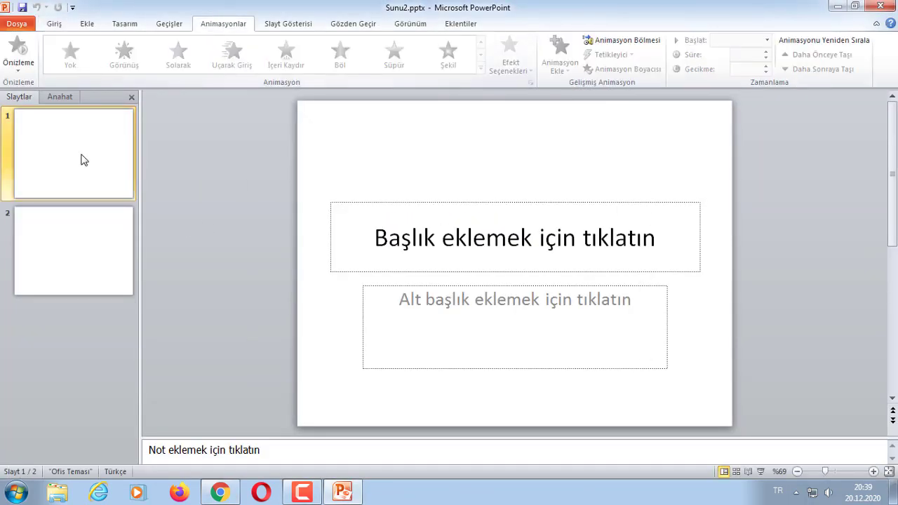
Title slide 1 'Merhaba Youtube', correcting the capital Y, and select the title text.
click(444, 234)
text(M)
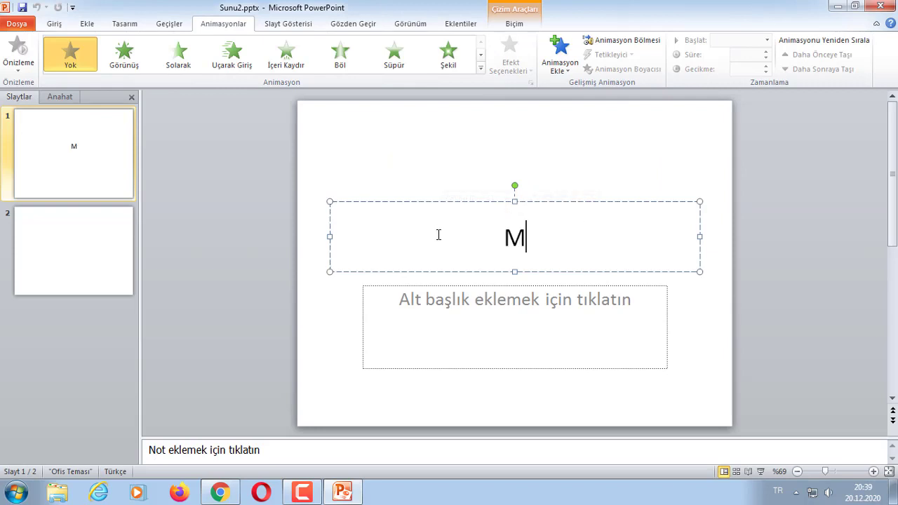
text(erhaba youtube)
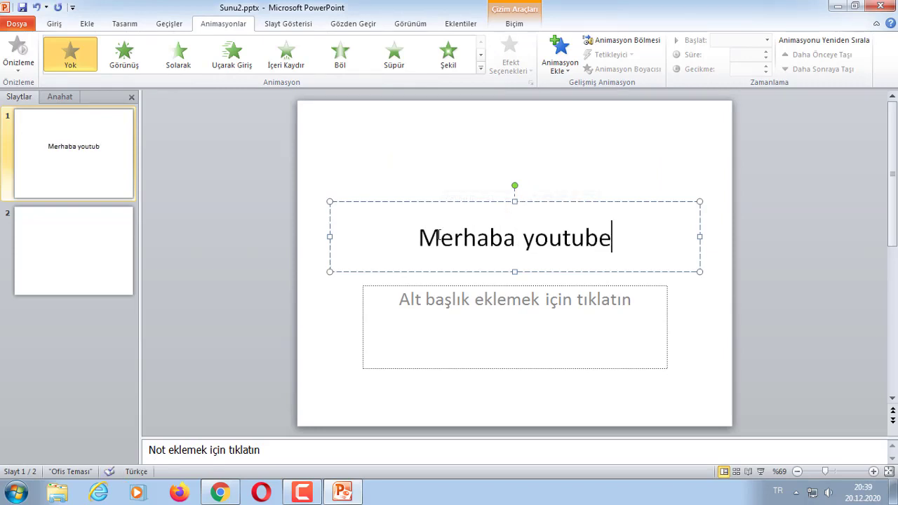
drag(521, 234, 535, 237)
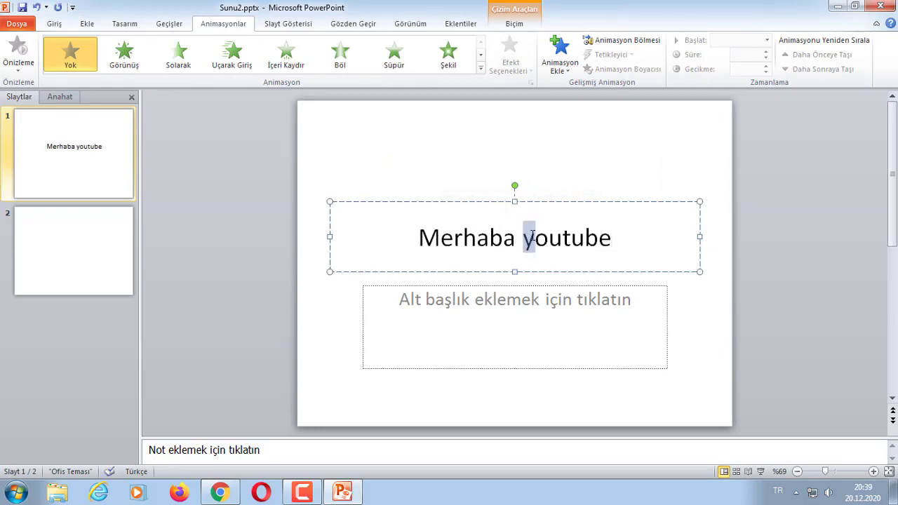
text(Y)
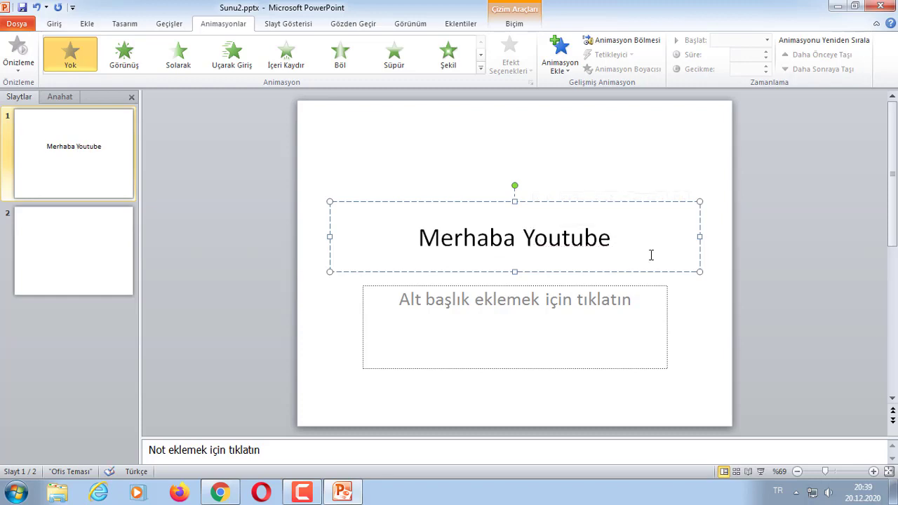
drag(631, 237, 390, 243)
Apply Görünüş to the slide 1 title, then replace it with the Süpür animation.
click(127, 65)
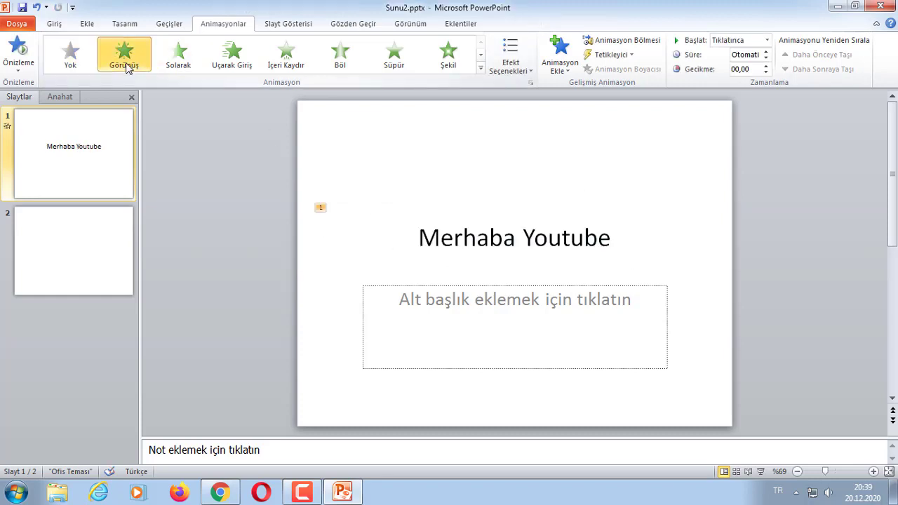
click(56, 242)
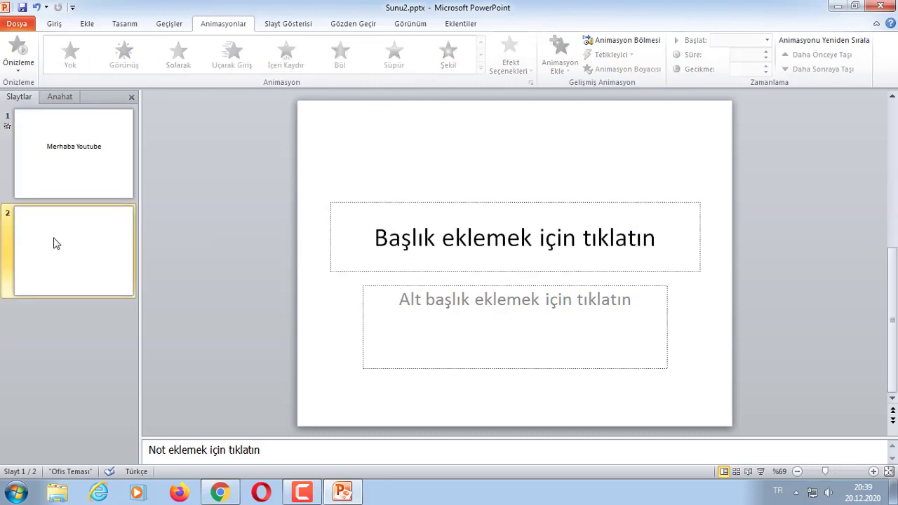
click(68, 174)
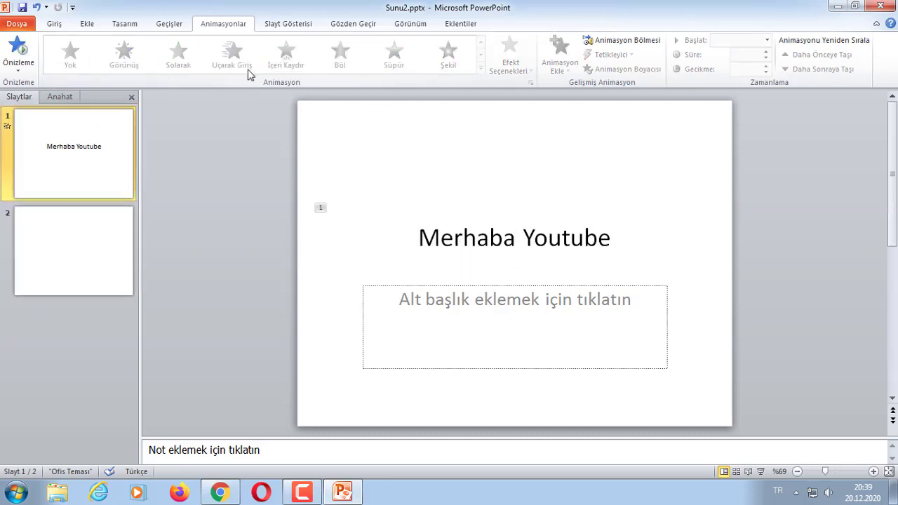
click(495, 261)
drag(640, 238, 353, 234)
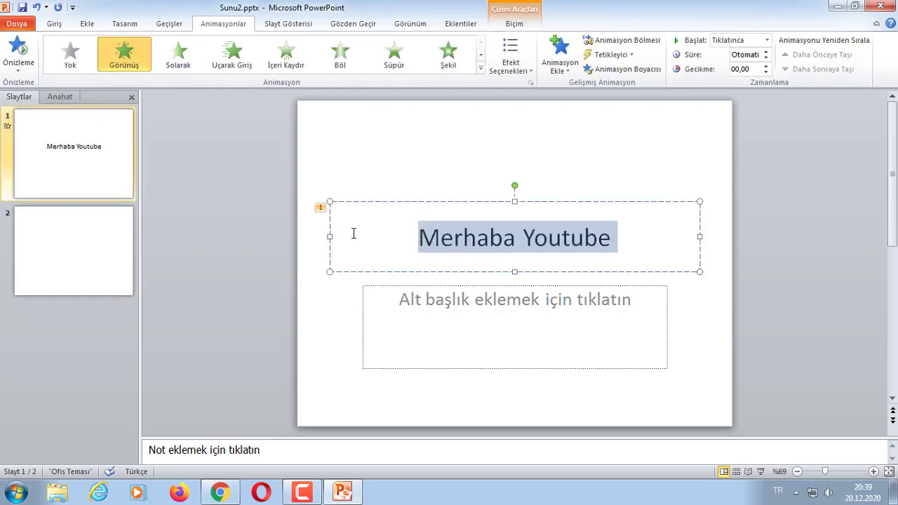
click(405, 64)
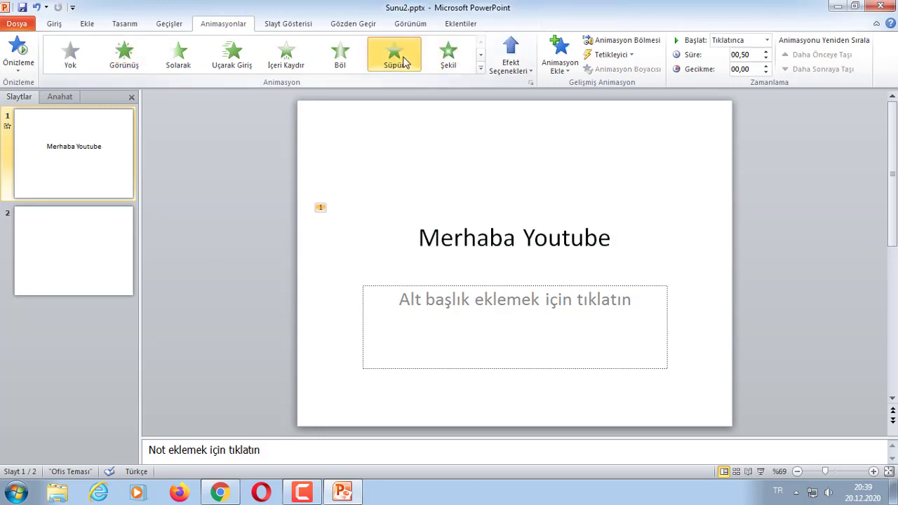
Give slide 2 the title 'Merhaba'.
scroll(271, 245, down, 1)
click(412, 231)
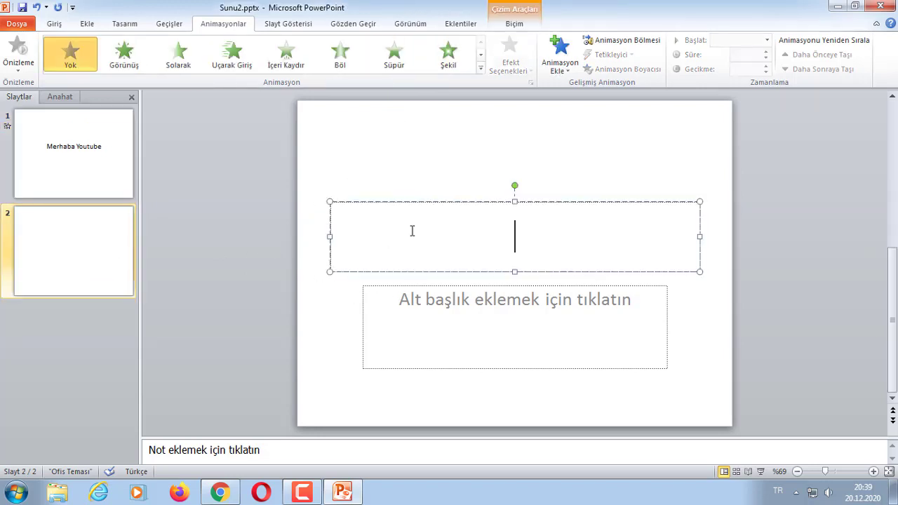
text(Merhaba)
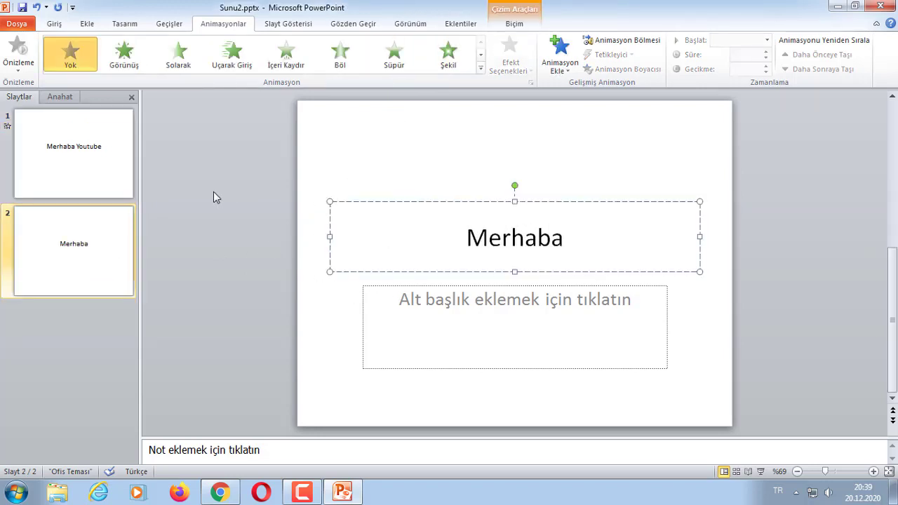
click(213, 191)
Back on slide 1, preview the Süpür animation twice and reselect the title text.
click(64, 158)
click(19, 64)
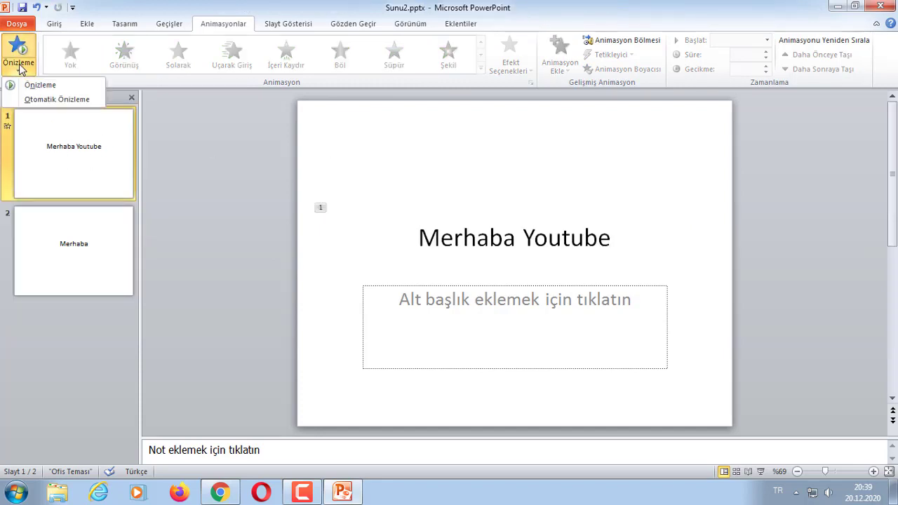
click(39, 85)
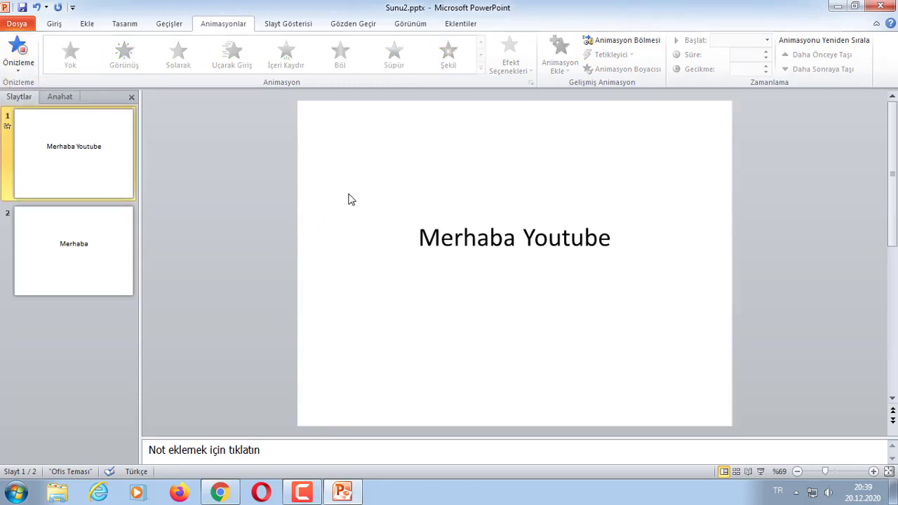
click(19, 55)
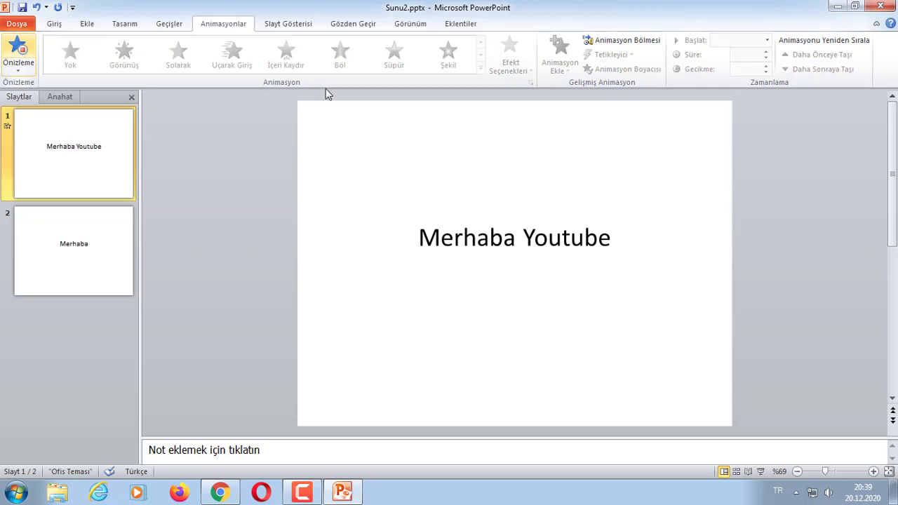
click(601, 239)
drag(613, 244, 430, 244)
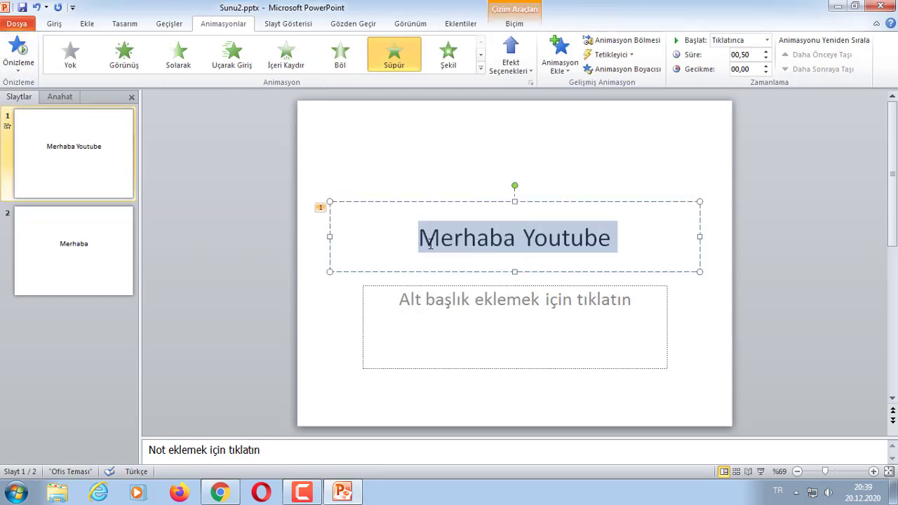
Try the Sıçrayış animation on the title, then switch to Renk Darbesi, previewing each.
click(480, 55)
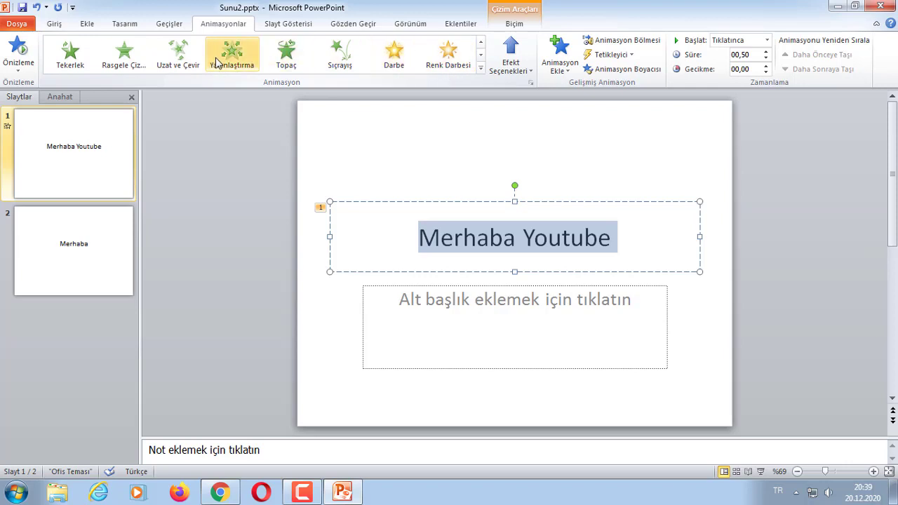
click(336, 59)
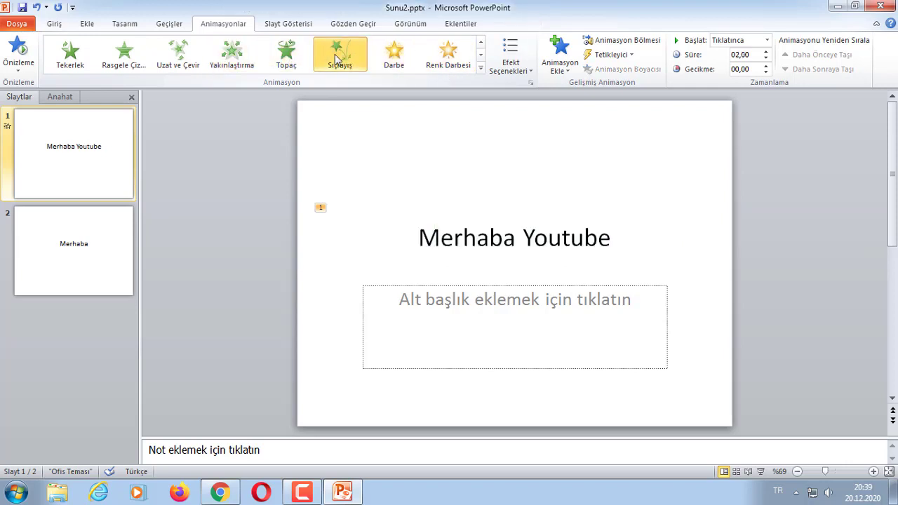
click(18, 54)
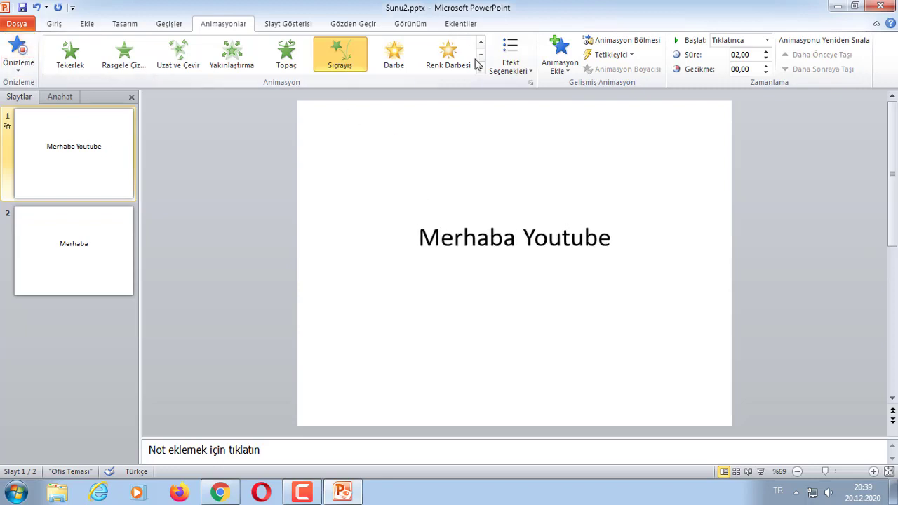
click(446, 55)
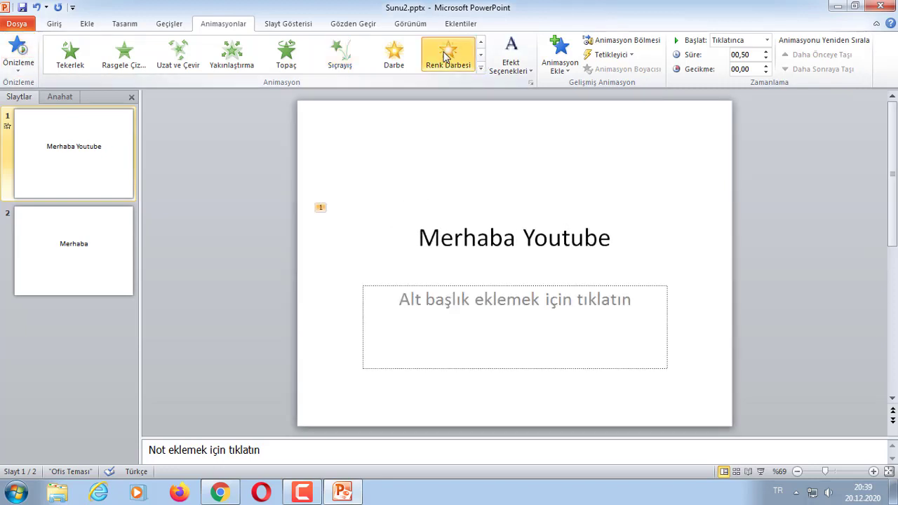
click(24, 62)
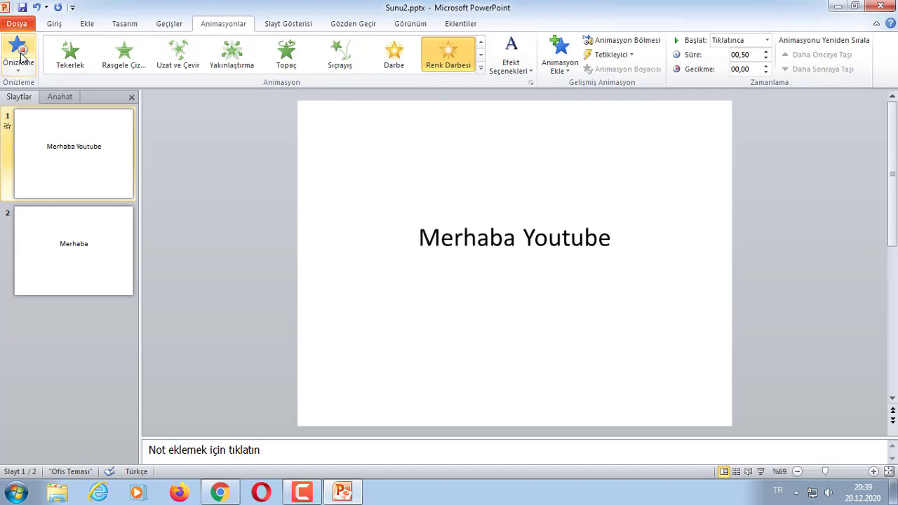
Browse further animation effects, then bring up the Geçişler slide transition options.
click(480, 54)
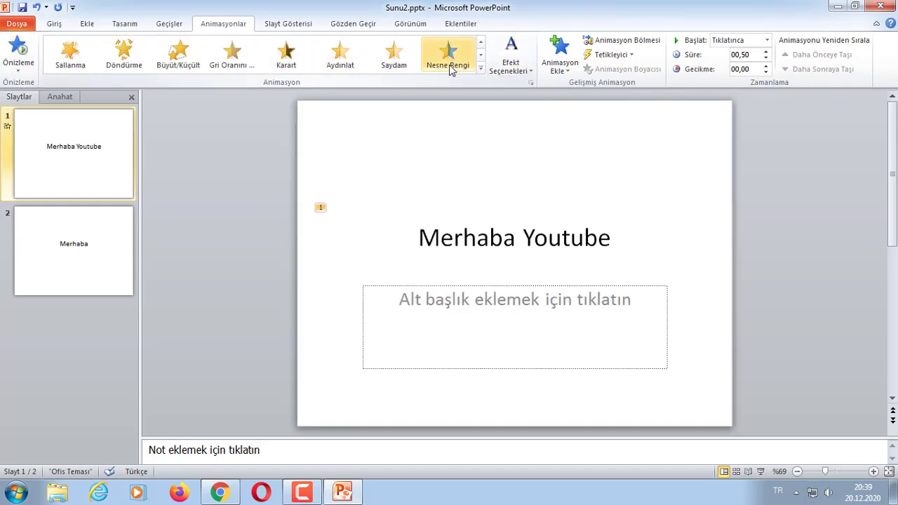
click(481, 56)
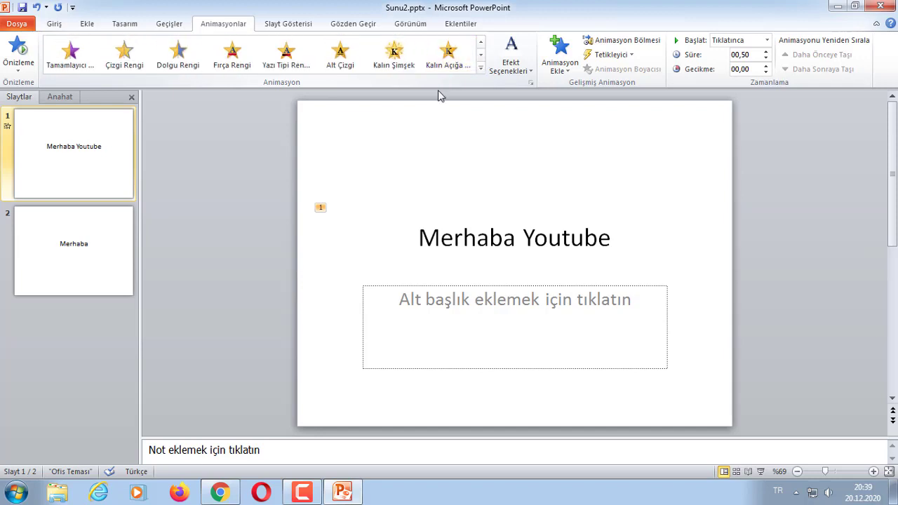
mouse_move(416, 231)
mouse_down()
mouse_move(510, 237)
mouse_move(388, 213)
mouse_up()
click(169, 24)
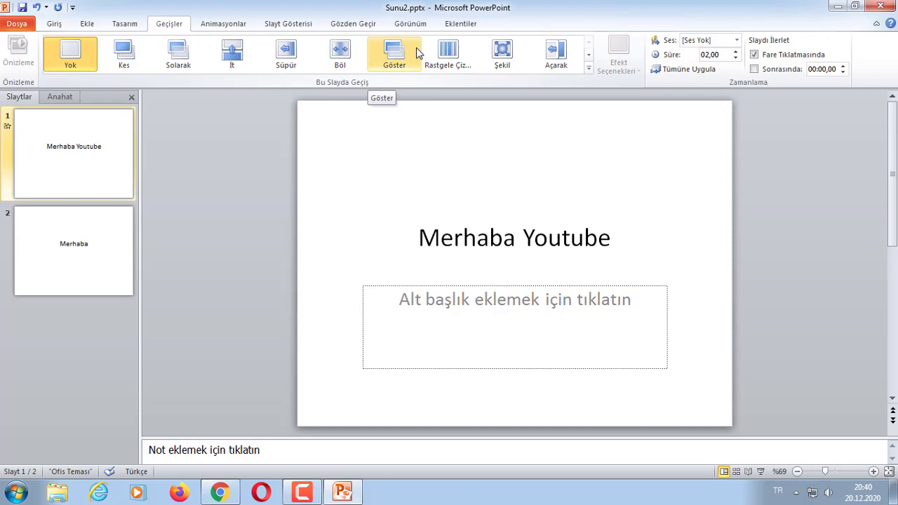
Return to the Giriş commands and select, then deselect, the 'Merhaba Youtube' title text.
click(59, 28)
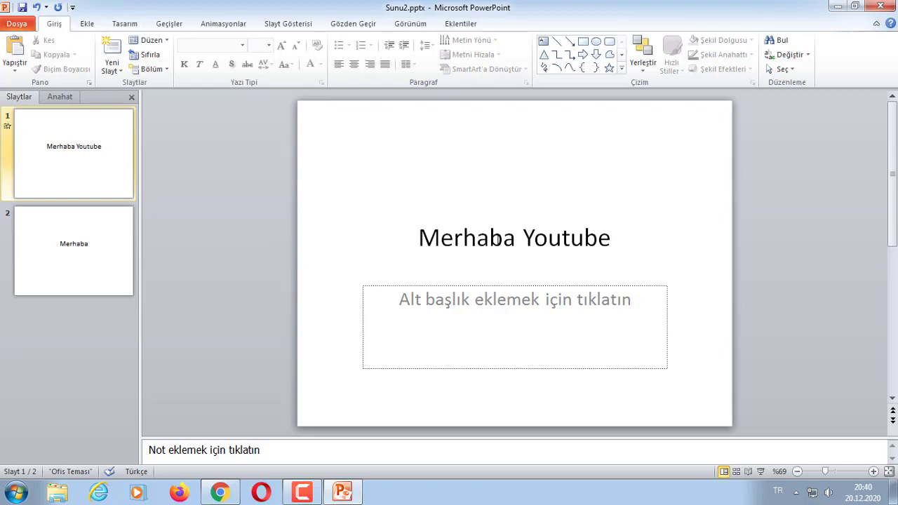
click(489, 239)
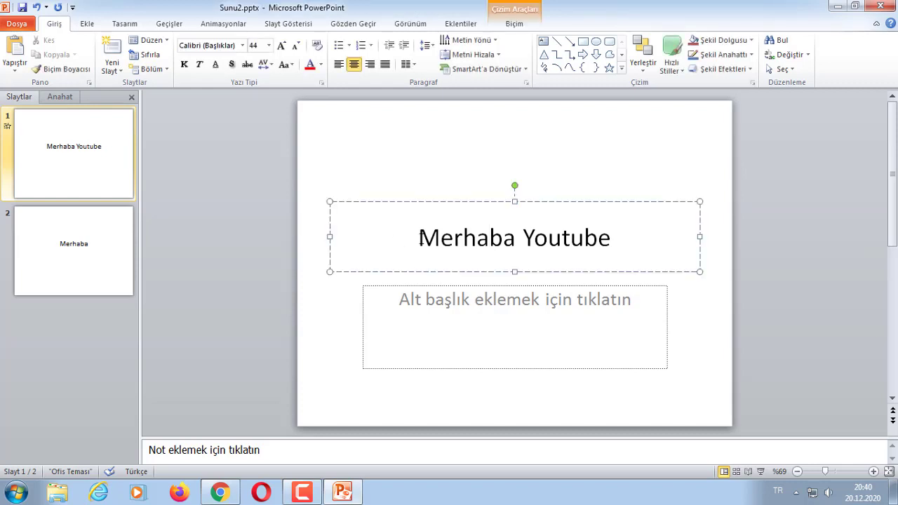
drag(419, 240, 629, 250)
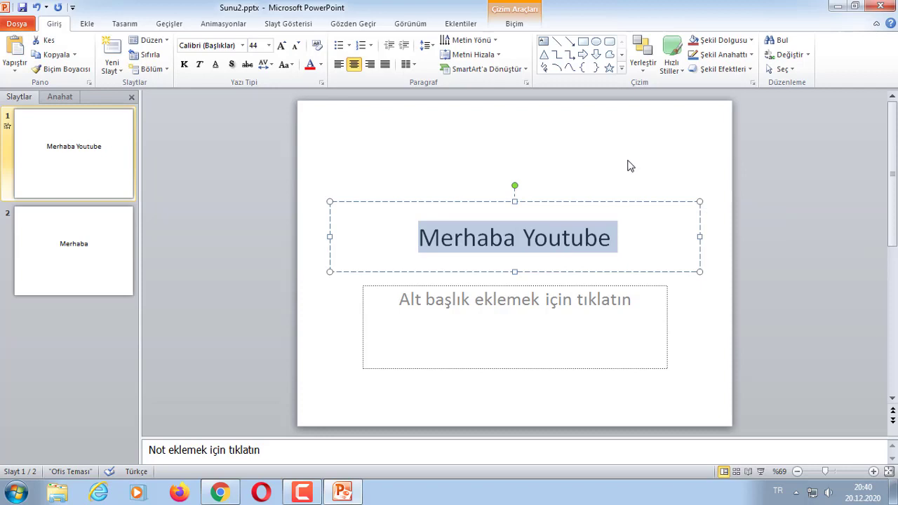
click(617, 240)
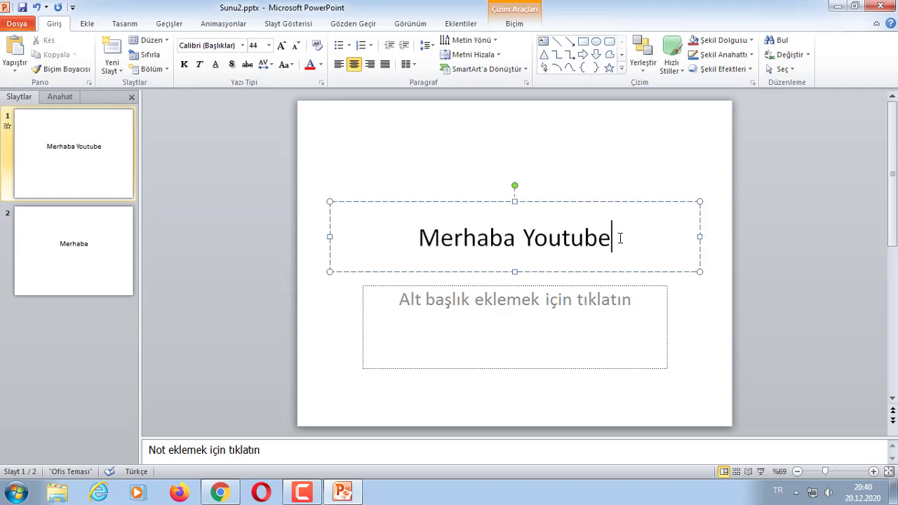